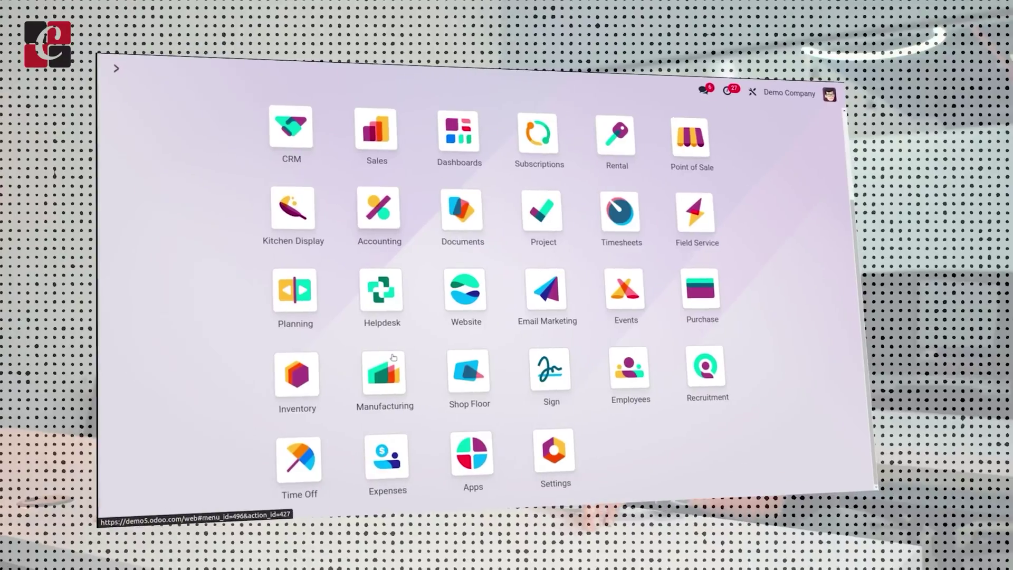
- Open the document layout configuration in the Companies section of the general settings
text(se)
key(Return)
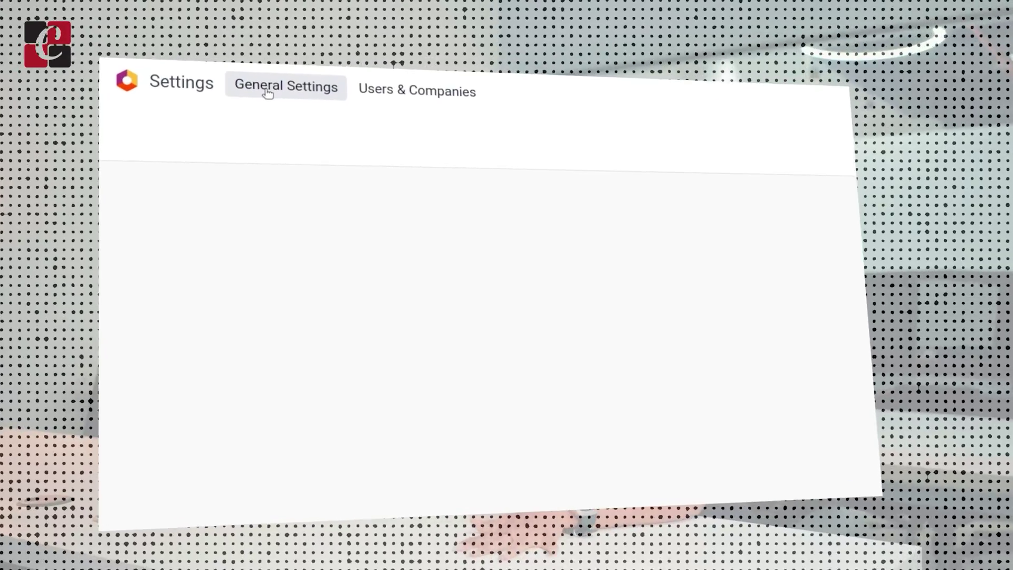
scroll(310, 312, down, 5)
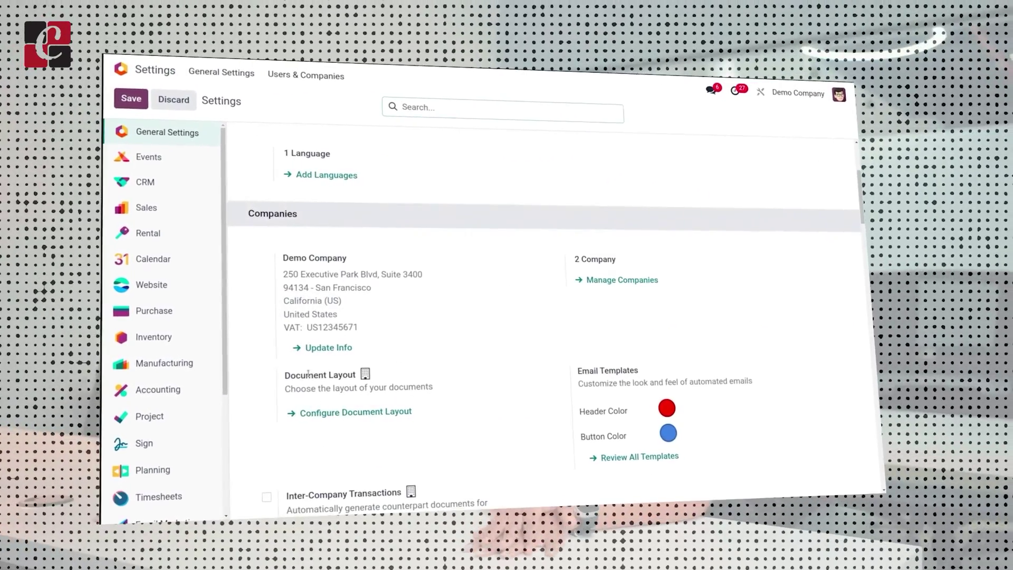
click(338, 413)
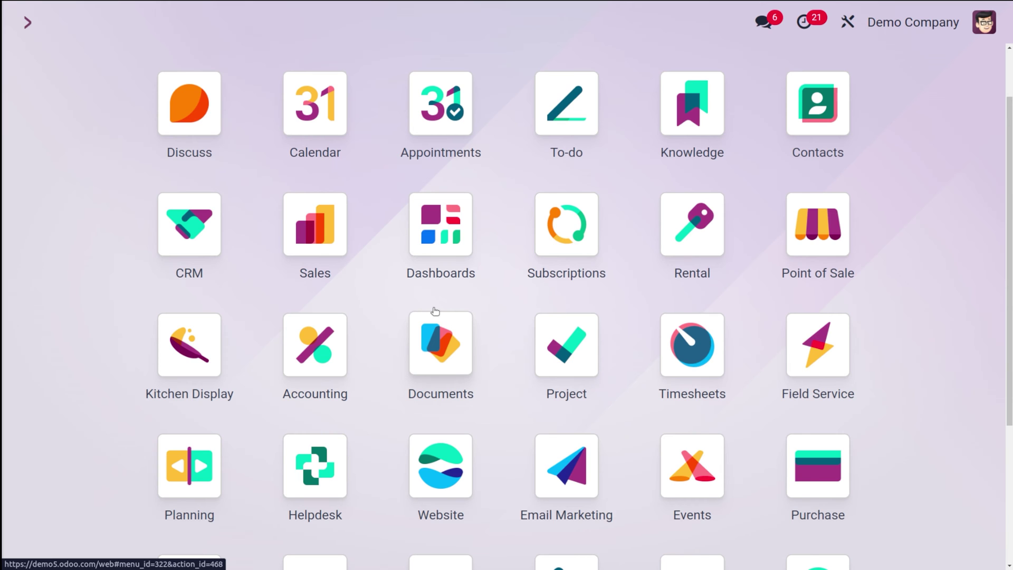
- Review the Quotations & Orders options in the Sales settings, including the PDF Quote builder's header and footer pages
click(331, 244)
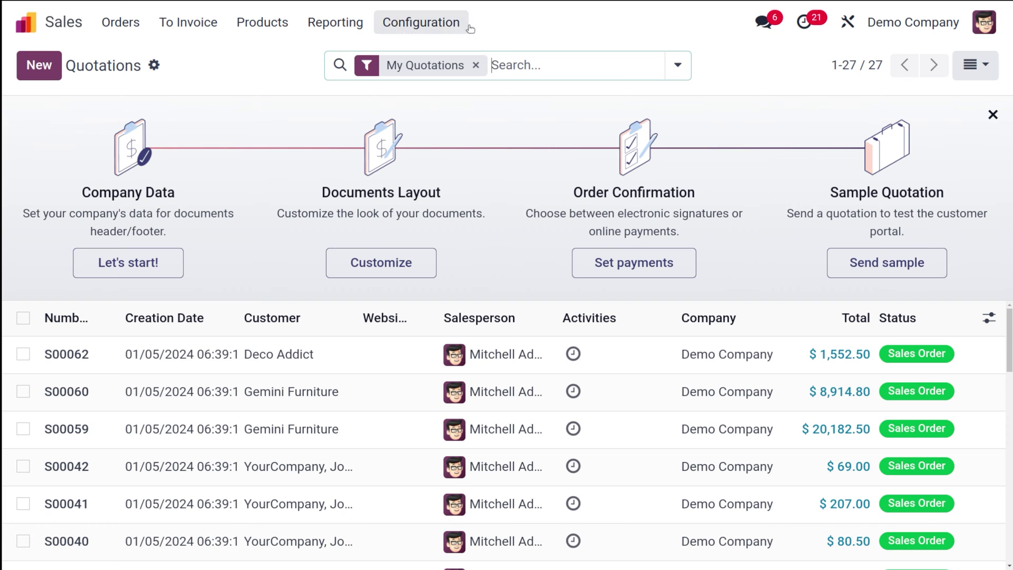
click(422, 23)
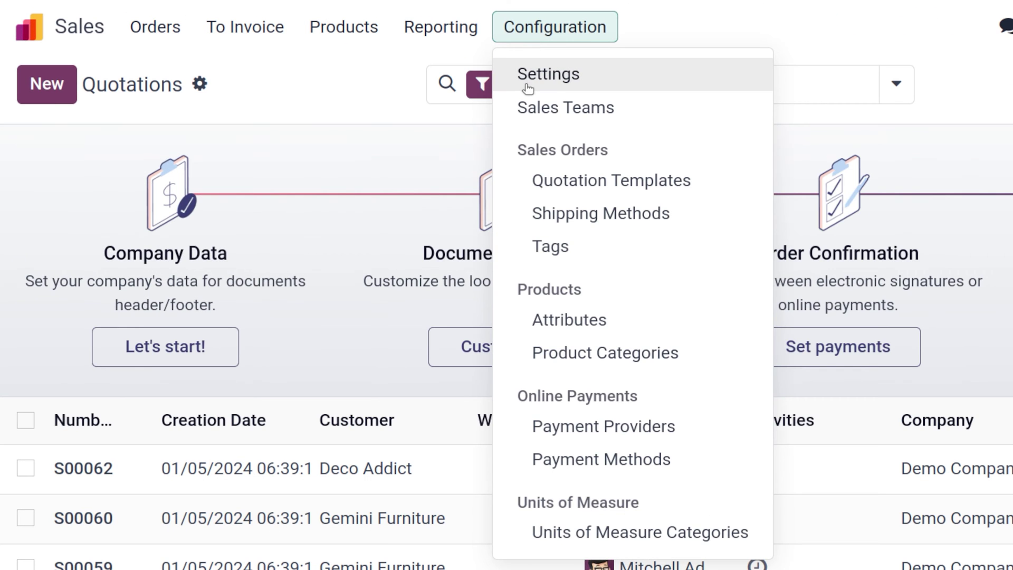
click(526, 86)
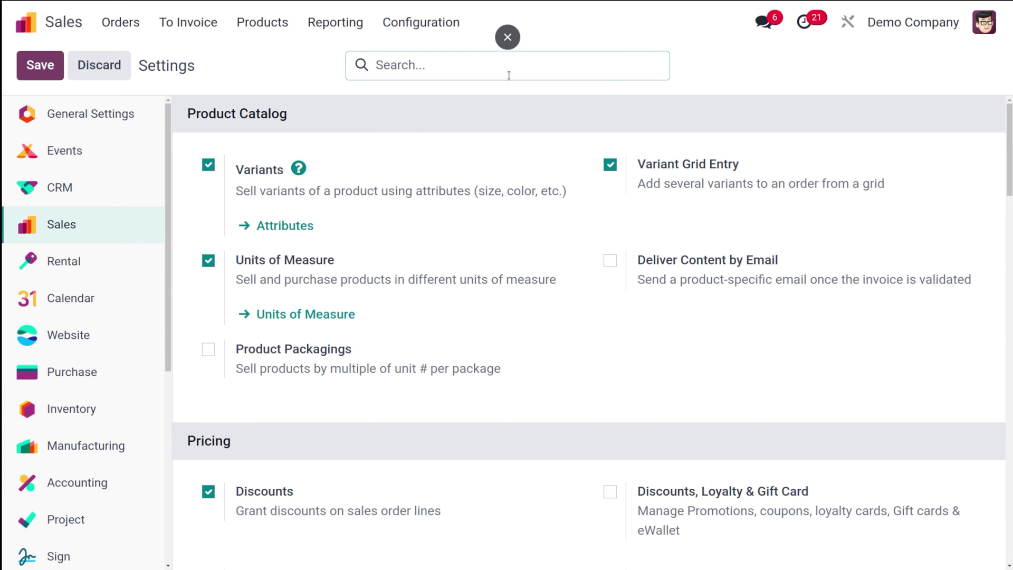
scroll(441, 267, down, 15)
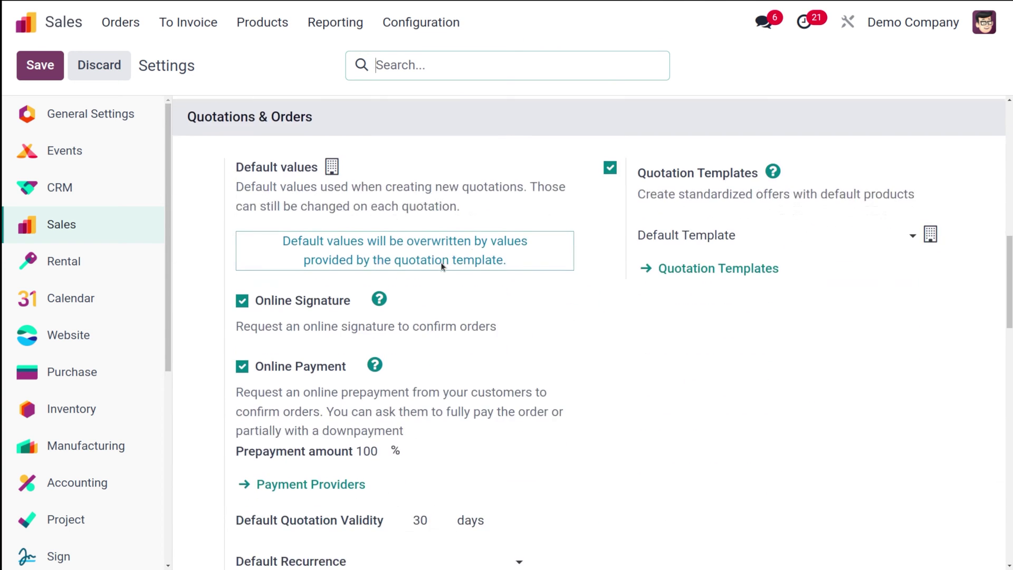
scroll(442, 267, down, 6)
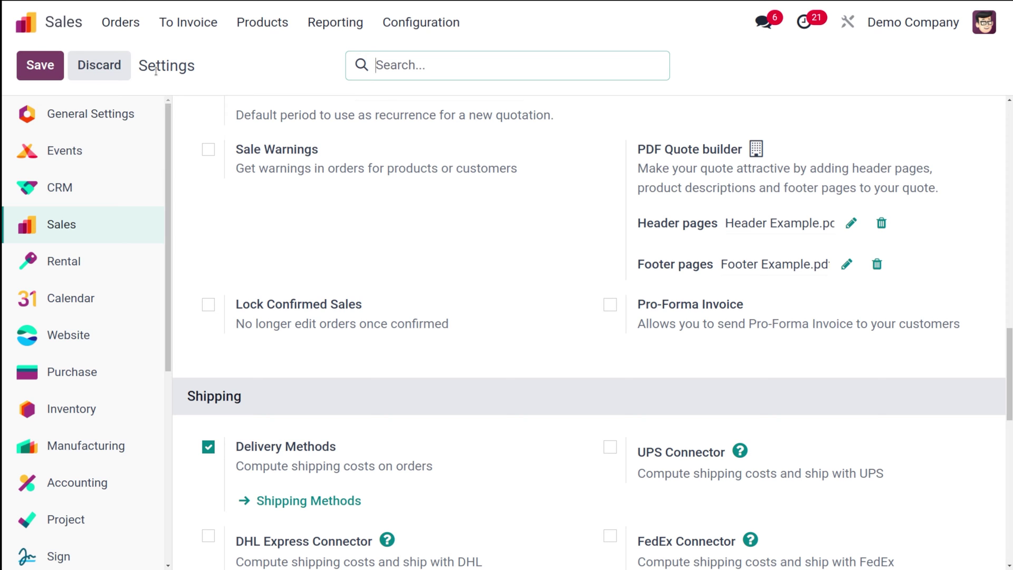
- Create a new quotation for Azure Interior with the product [FURN_6666] Acoustic Bloc Screens
click(119, 27)
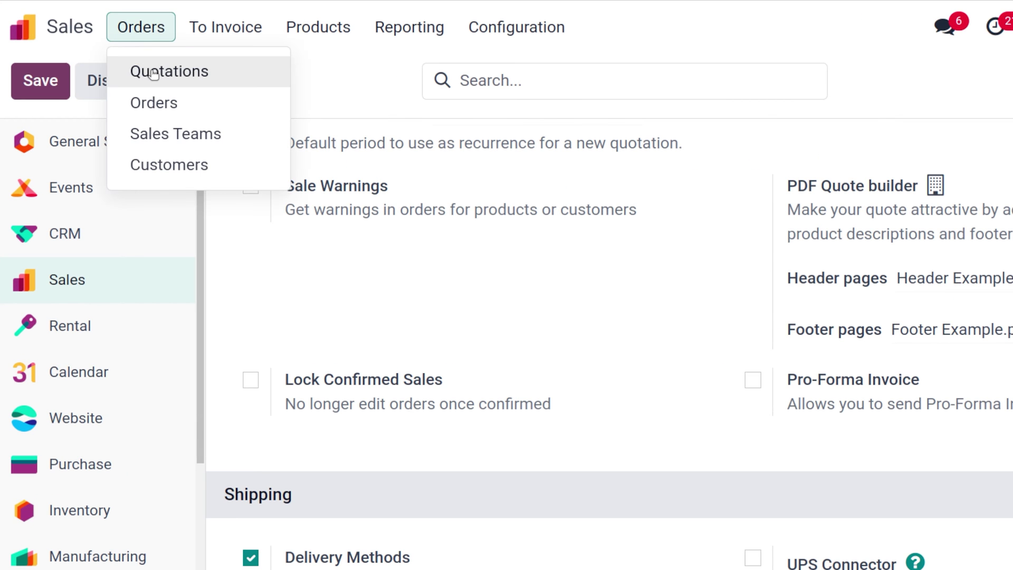
click(153, 72)
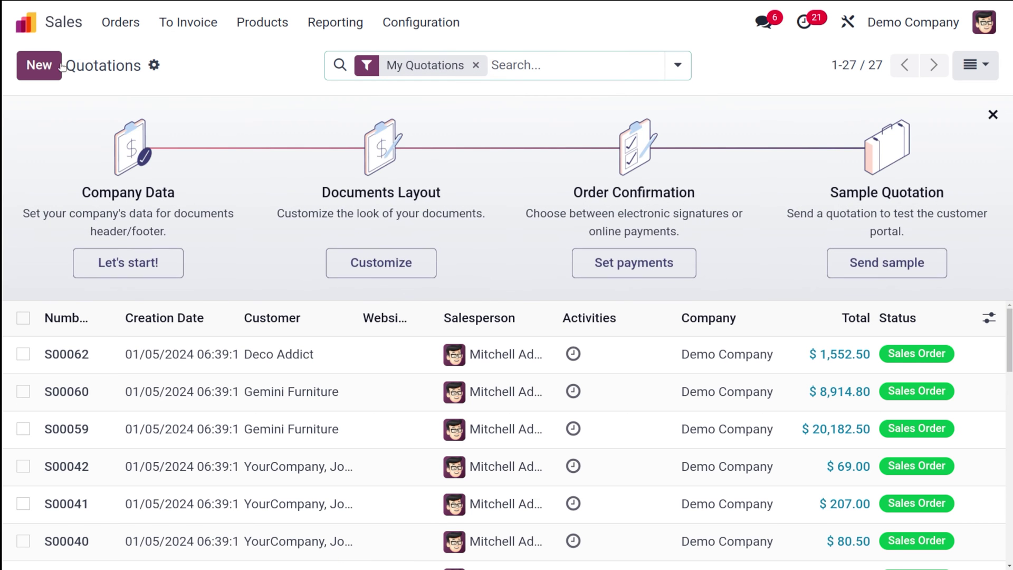
click(38, 69)
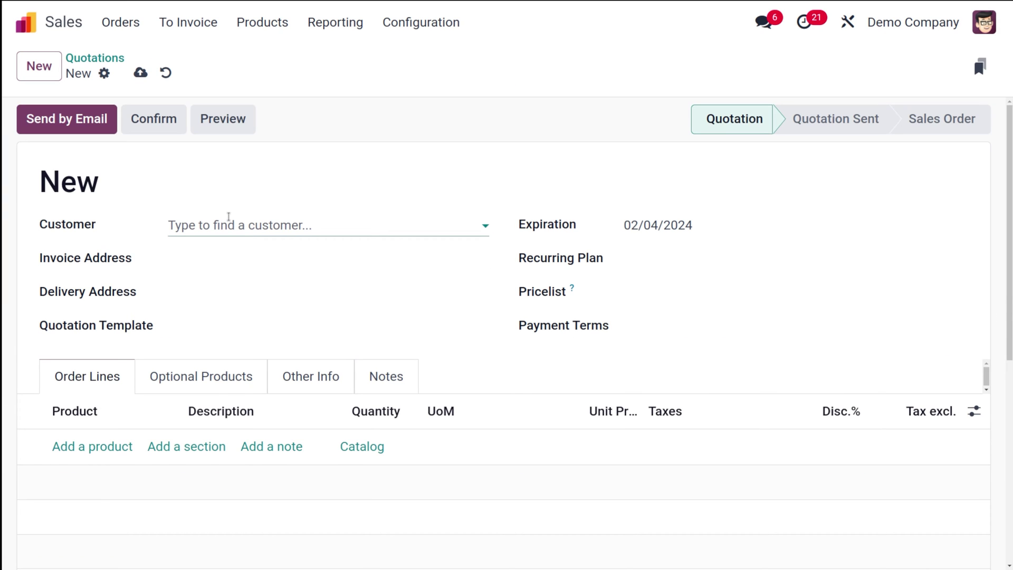
click(229, 216)
click(251, 286)
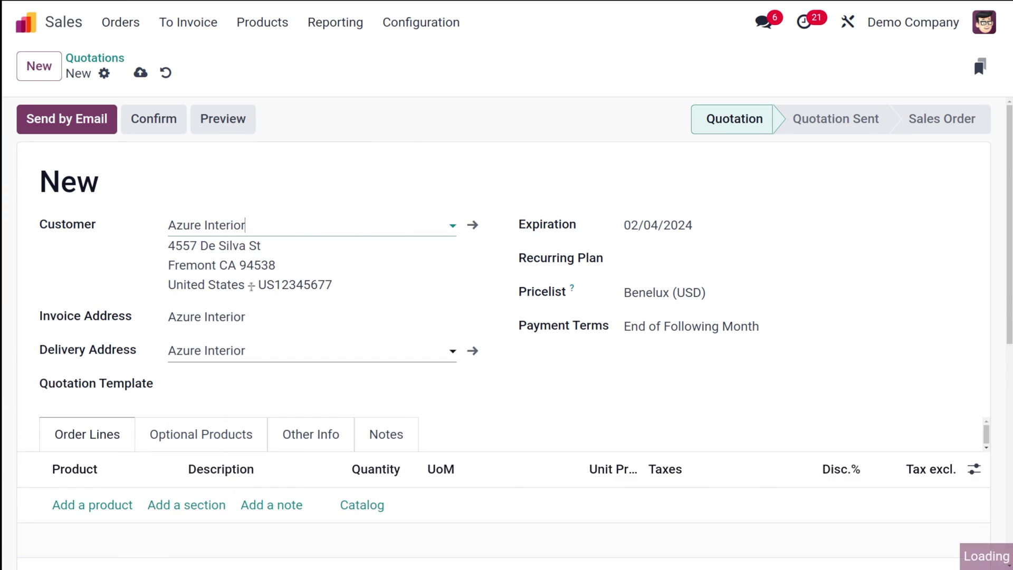
click(68, 502)
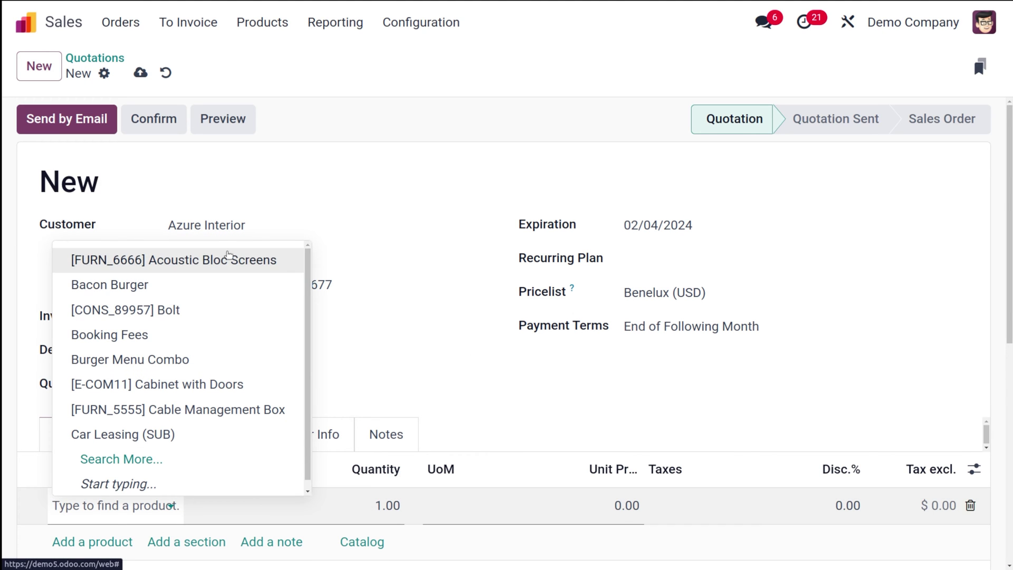
click(229, 258)
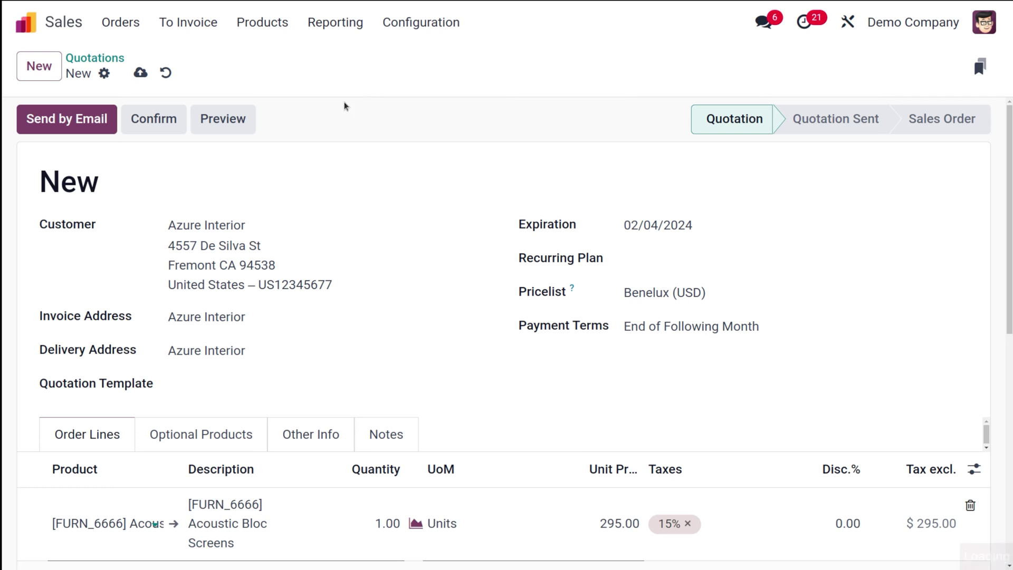
- Download the quotation's attached PDF and send the quotation to the customer by email
click(73, 126)
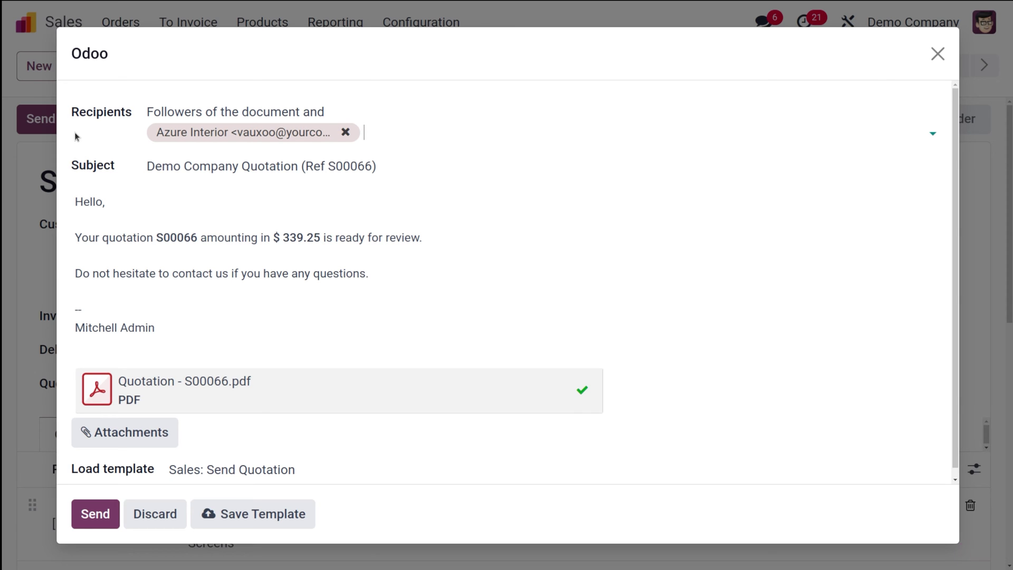
click(104, 395)
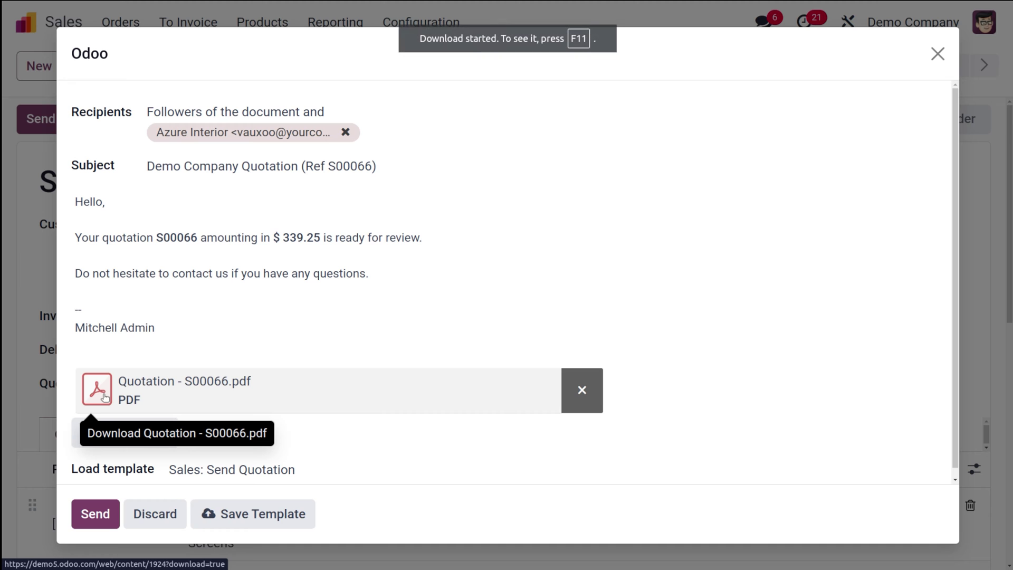
click(95, 513)
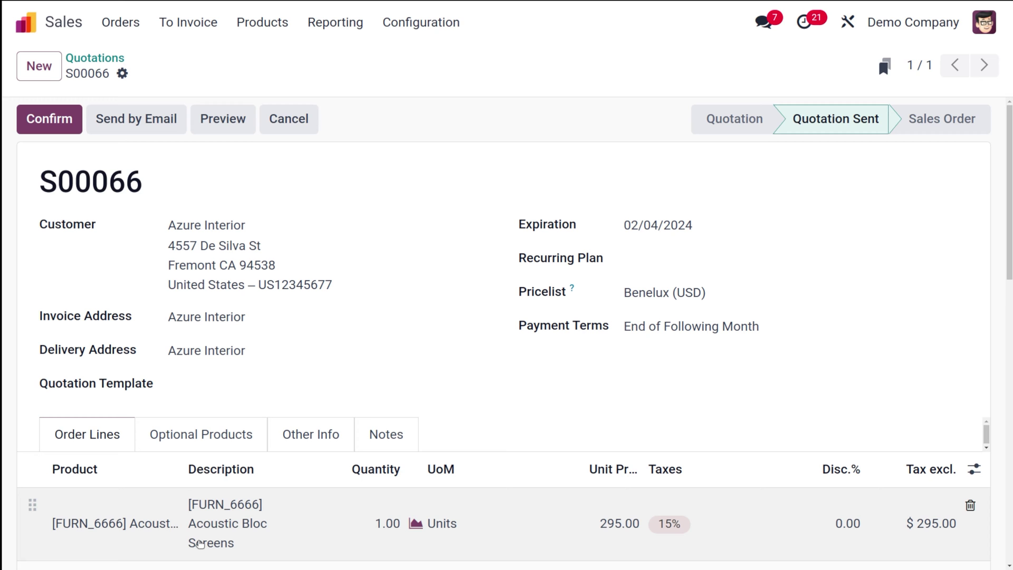
- Open the downloaded quotation PDF in the browser and view it in full screen
key(F11)
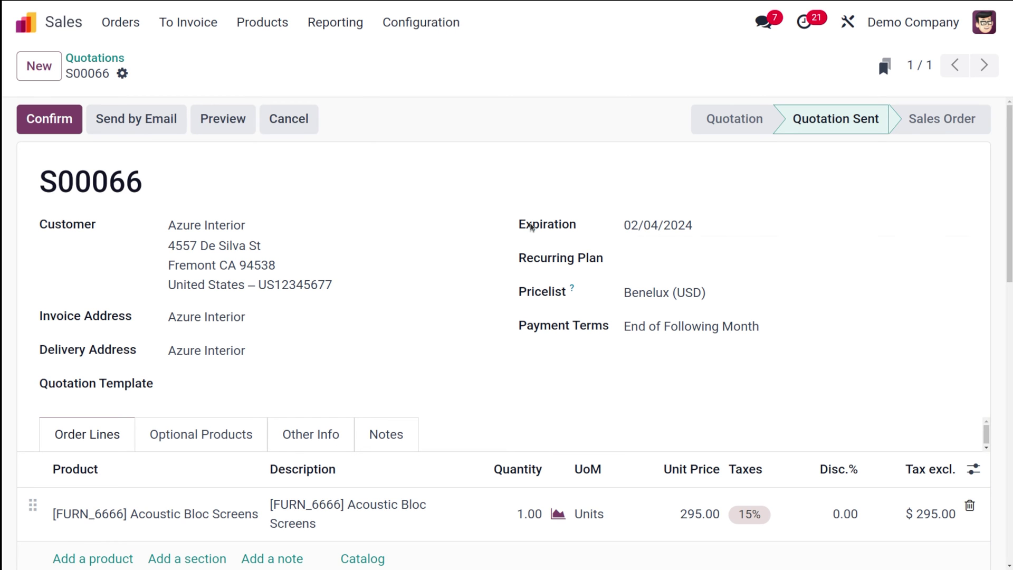
key(F11)
click(944, 48)
click(839, 90)
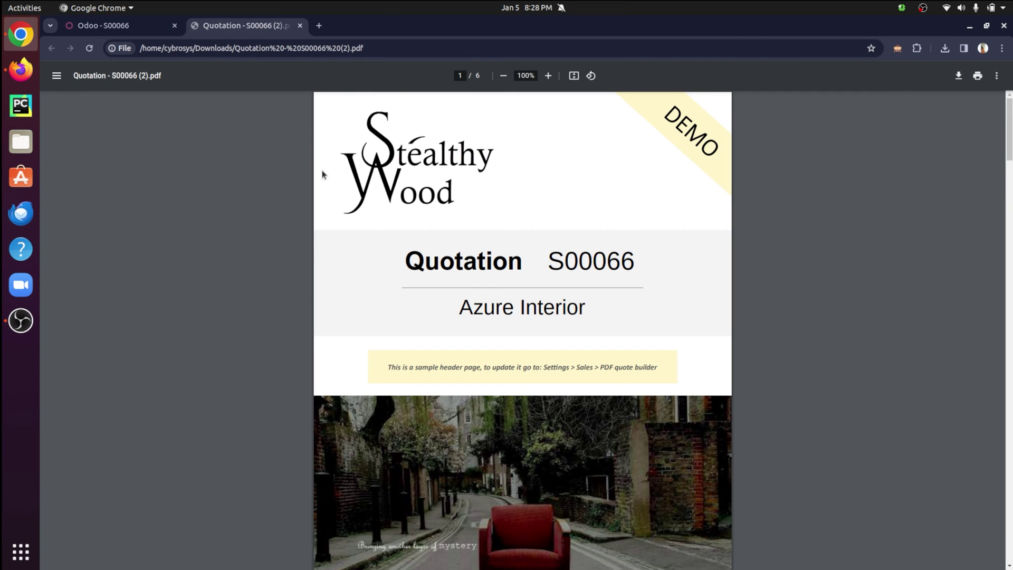
key(F11)
- Examine the quotation PDF's header, product description, order details, footer and terms pages, and close the PDF
scroll(451, 289, down, 3)
scroll(451, 289, down, 15)
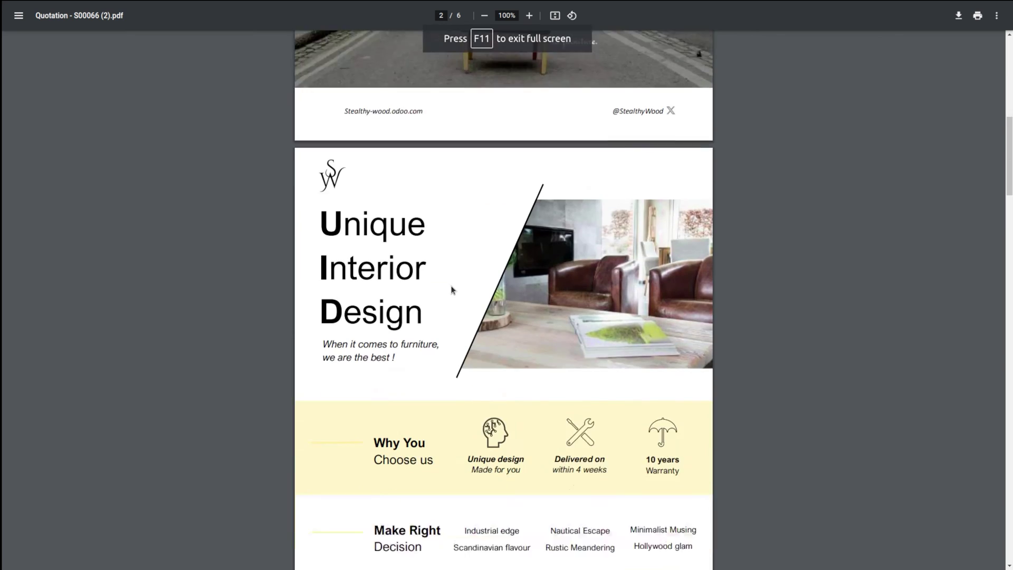
scroll(451, 289, down, 8)
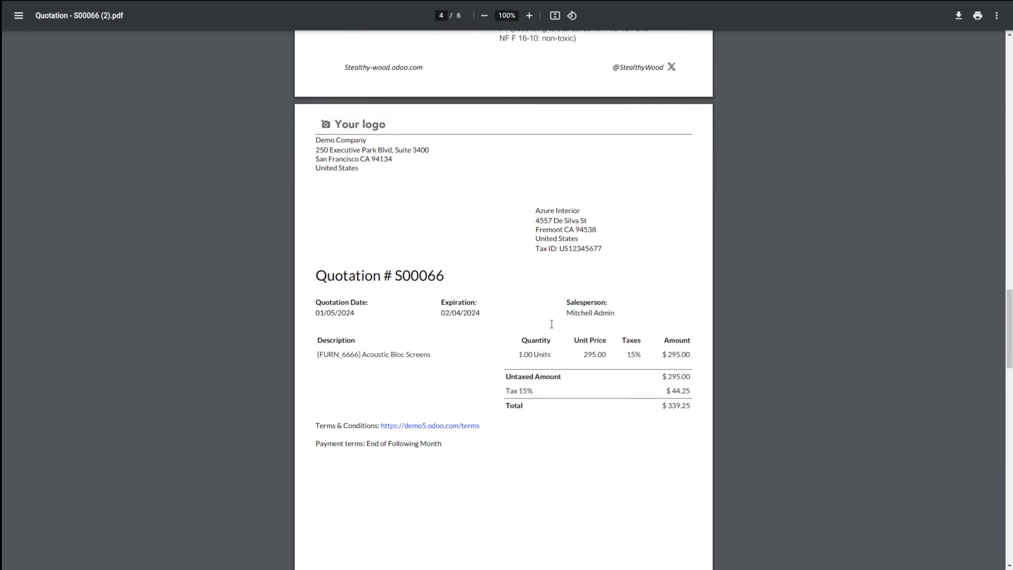
scroll(407, 279, down, 10)
scroll(408, 279, down, 12)
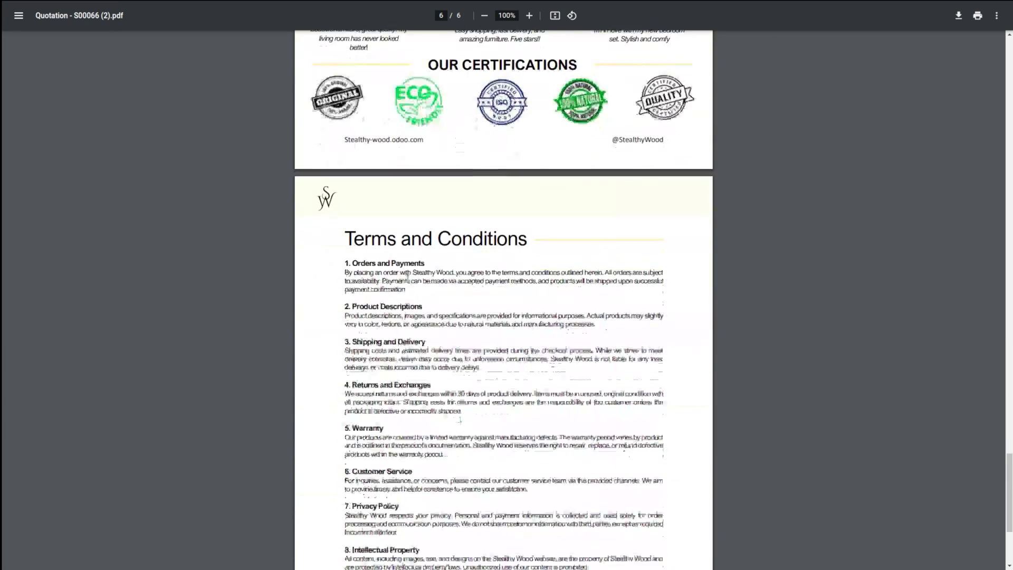
scroll(408, 279, up, 18)
scroll(407, 279, up, 15)
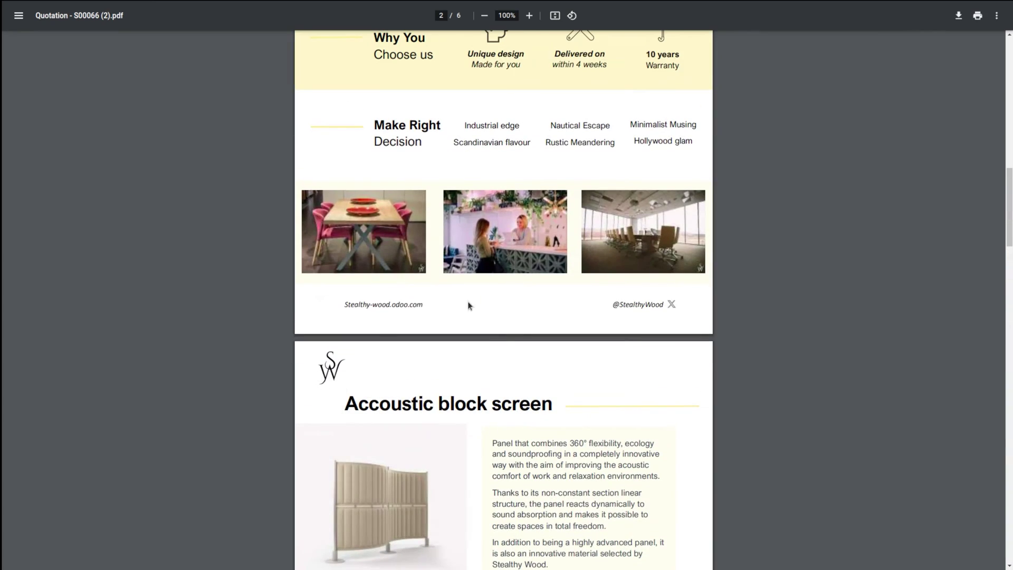
scroll(467, 303, down, 15)
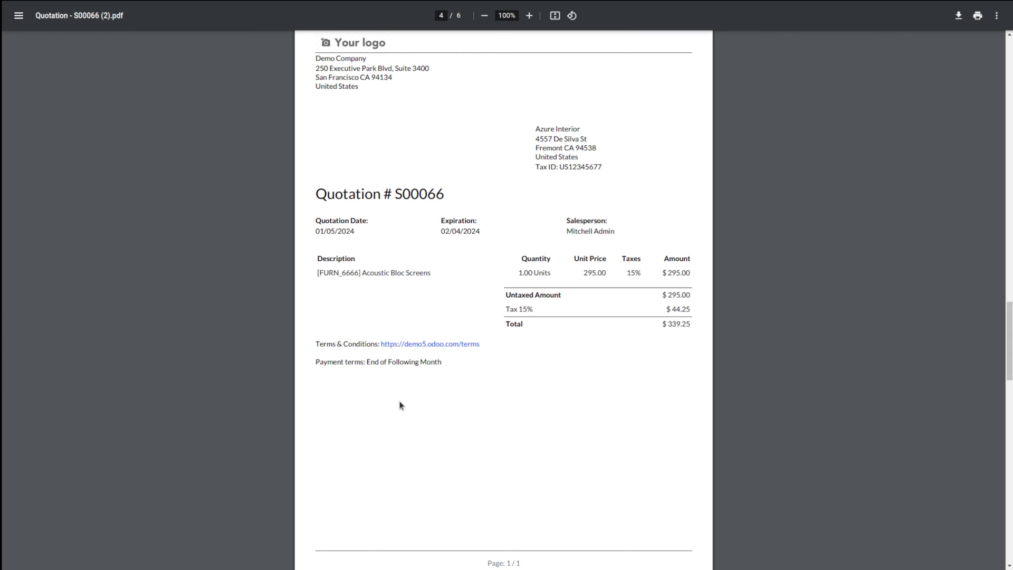
scroll(334, 390, down, 4)
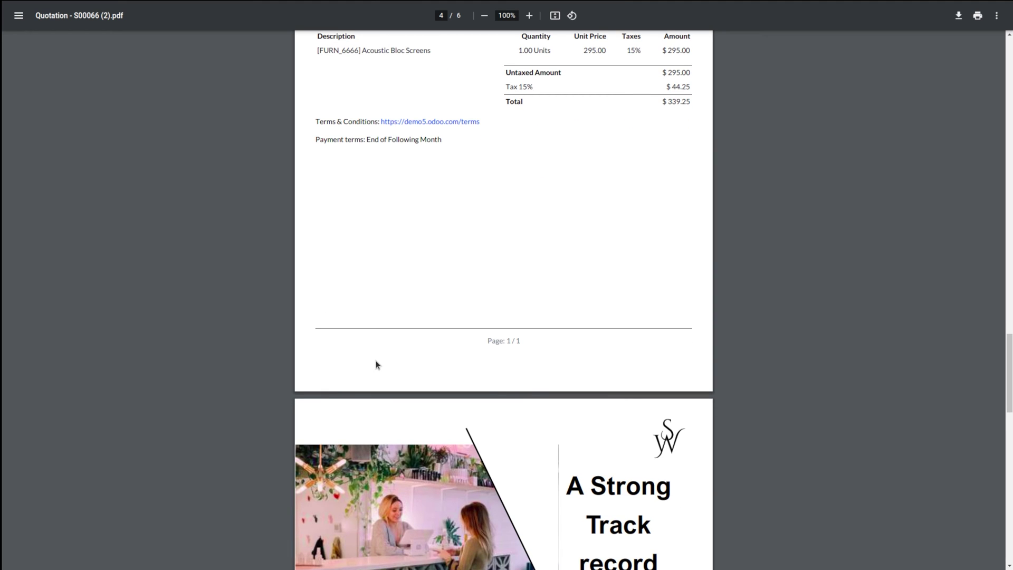
scroll(499, 468, down, 18)
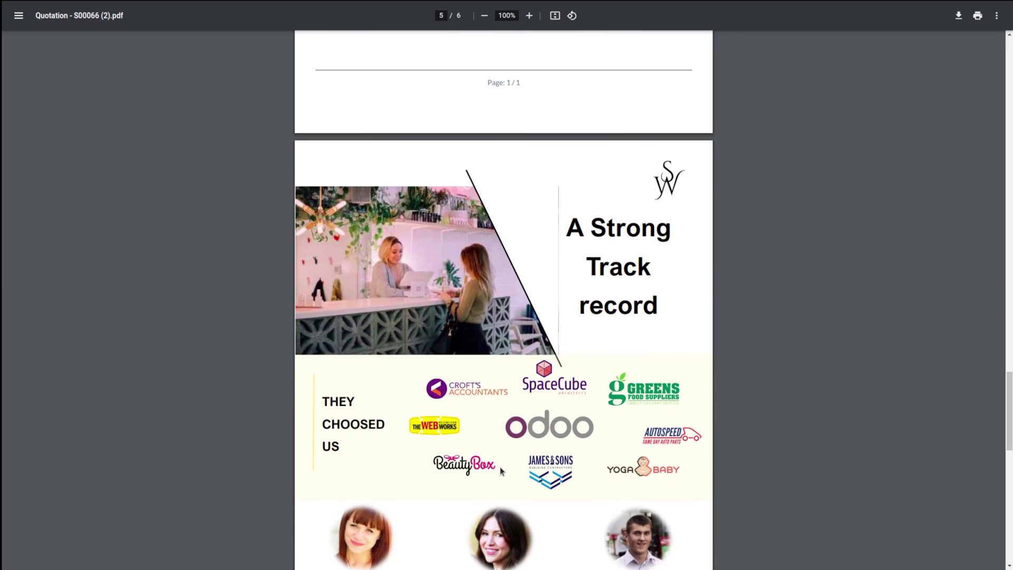
scroll(501, 471, up, 20)
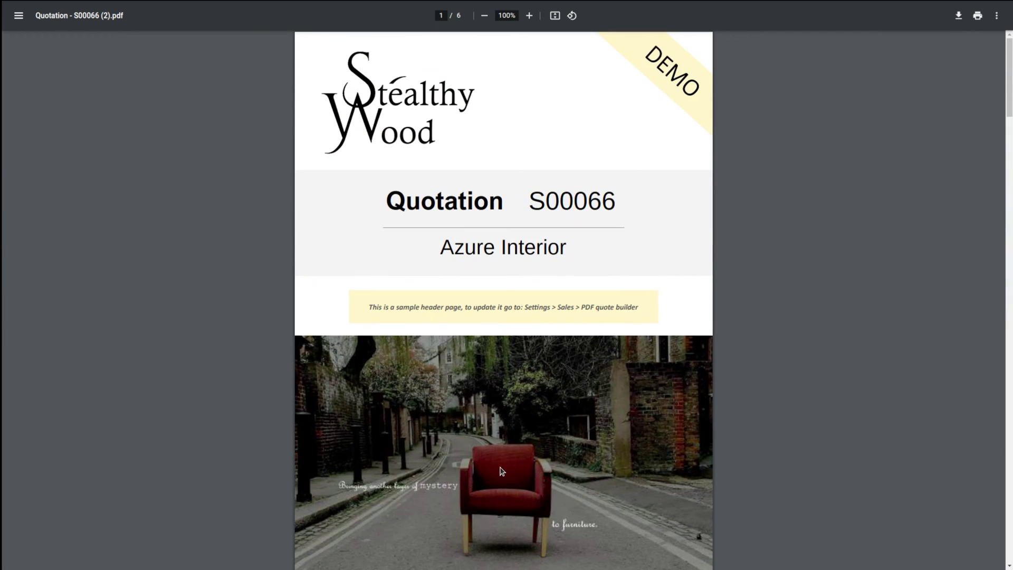
scroll(502, 470, down, 3)
scroll(501, 470, up, 3)
key(ctrl+w)
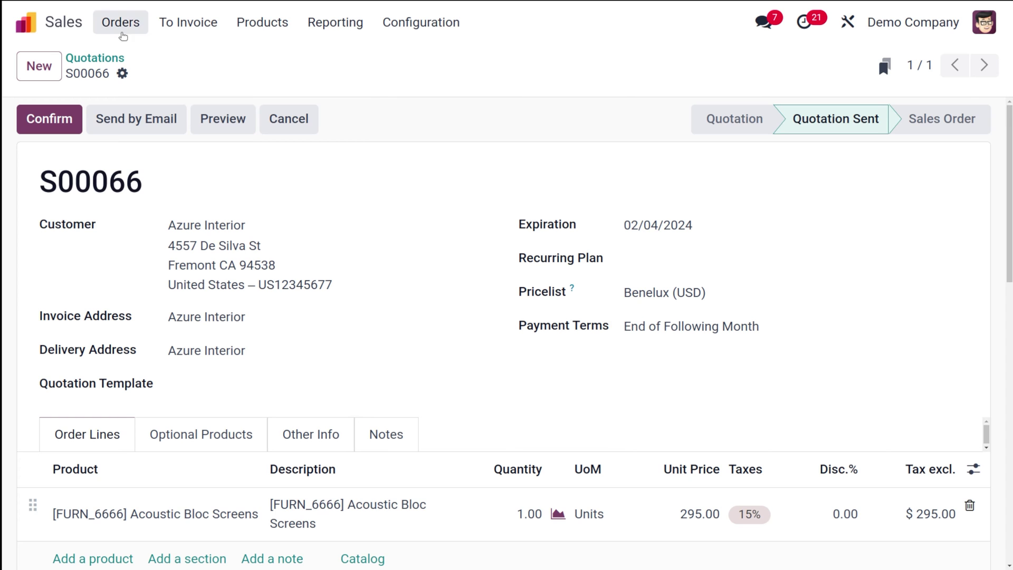
- Return to the Settings app and bring up the company's document layout configuration from the general settings
click(39, 26)
text(sett)
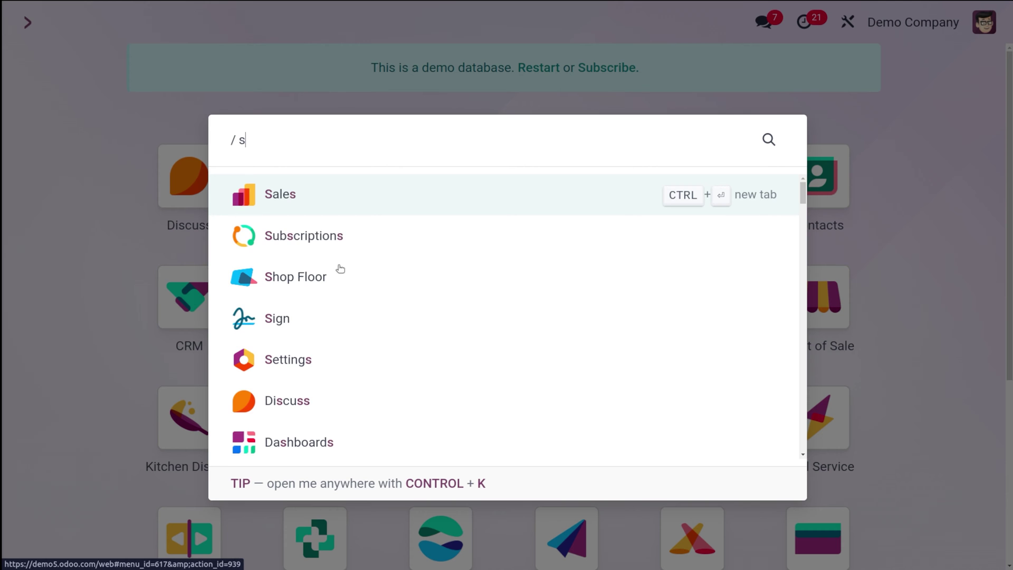
click(346, 206)
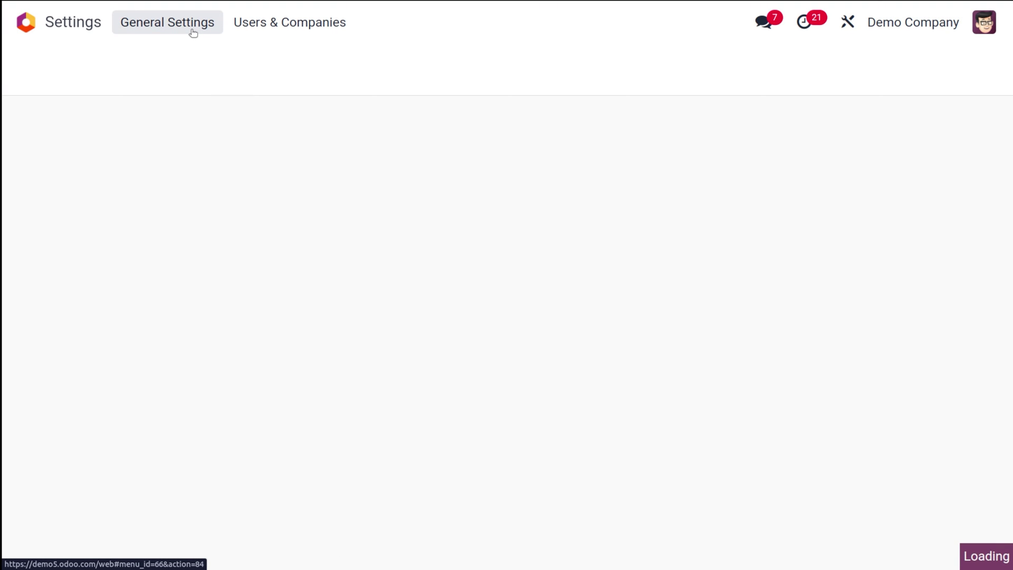
scroll(414, 283, down, 6)
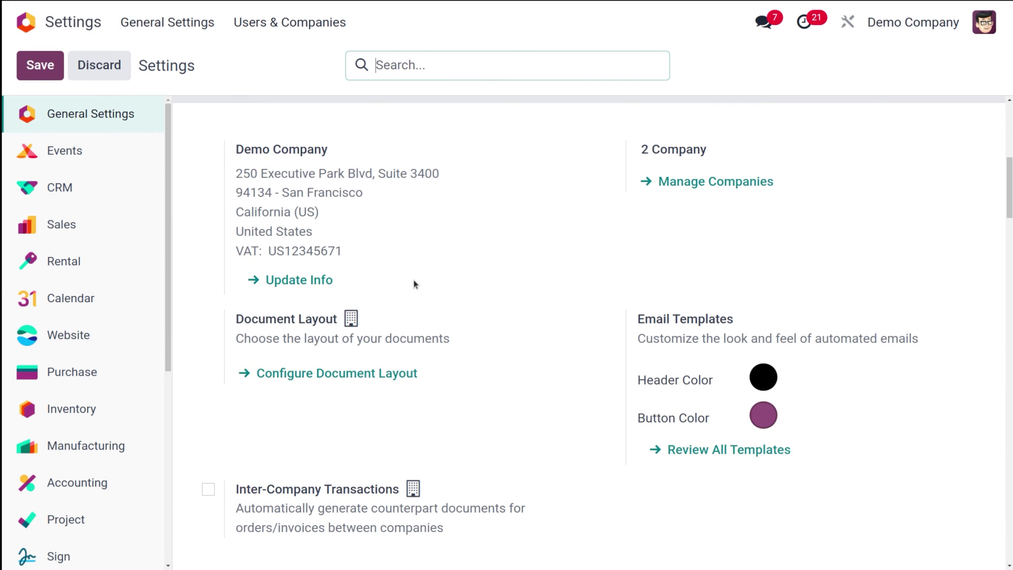
scroll(415, 284, down, 15)
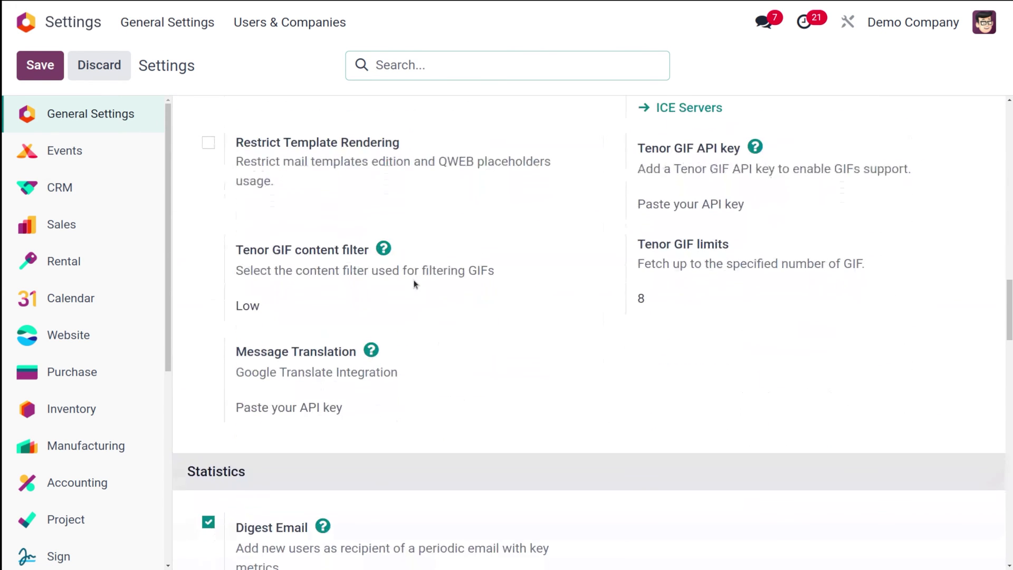
scroll(414, 284, down, 8)
scroll(414, 284, up, 20)
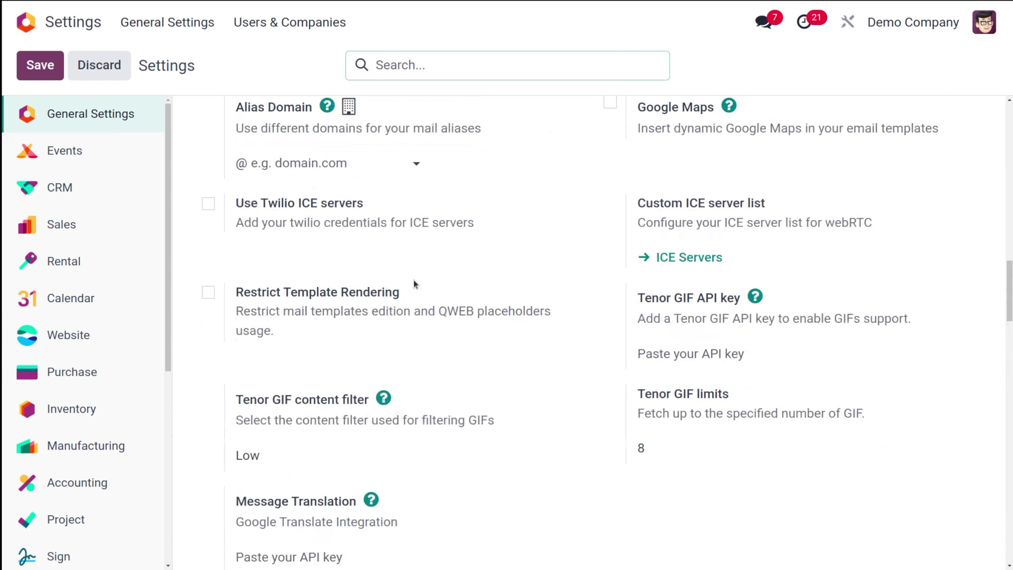
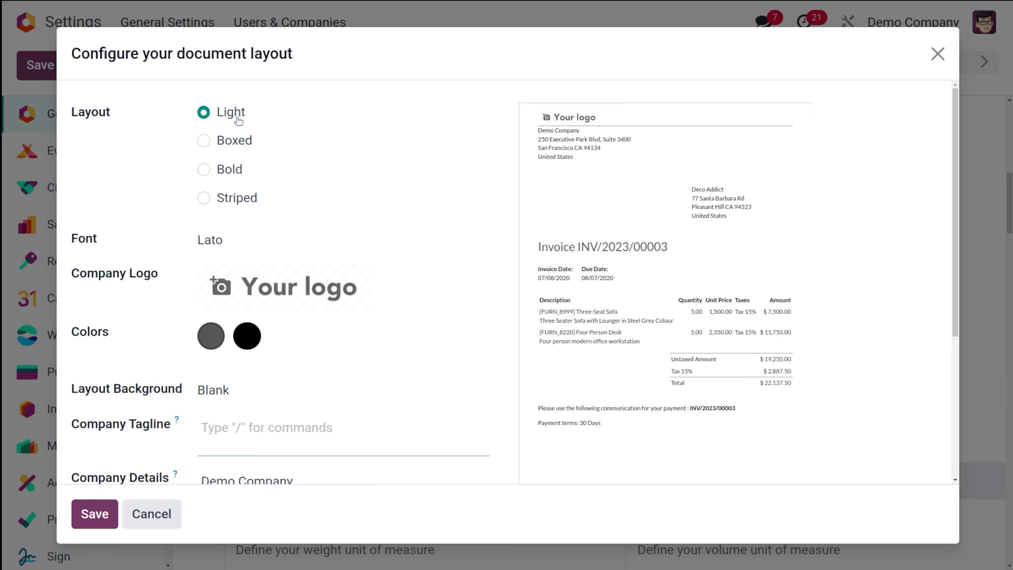
- Try the Boxed, Bold and Striped layout styles for the company documents, comparing each in the invoice preview
click(202, 141)
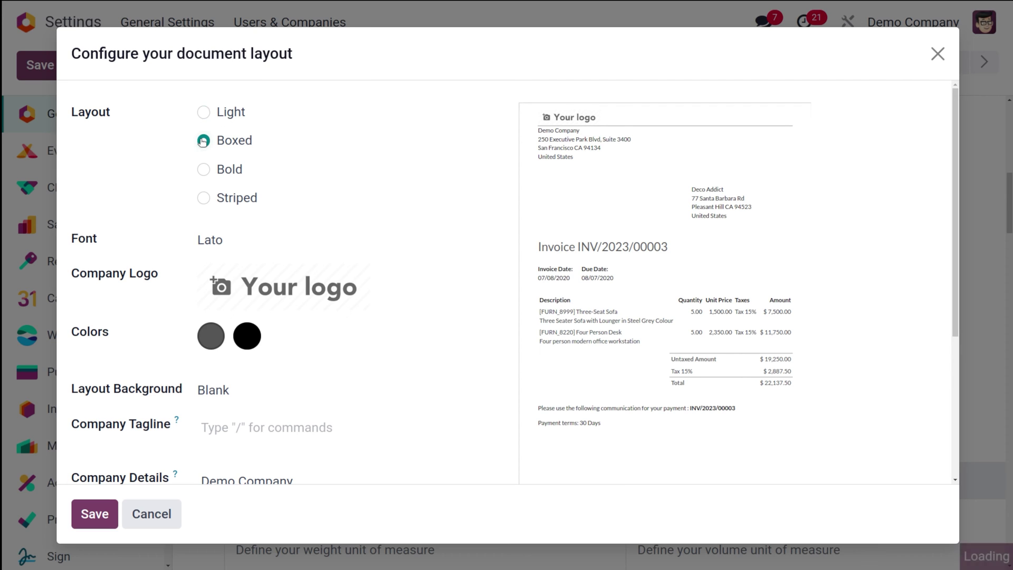
click(203, 169)
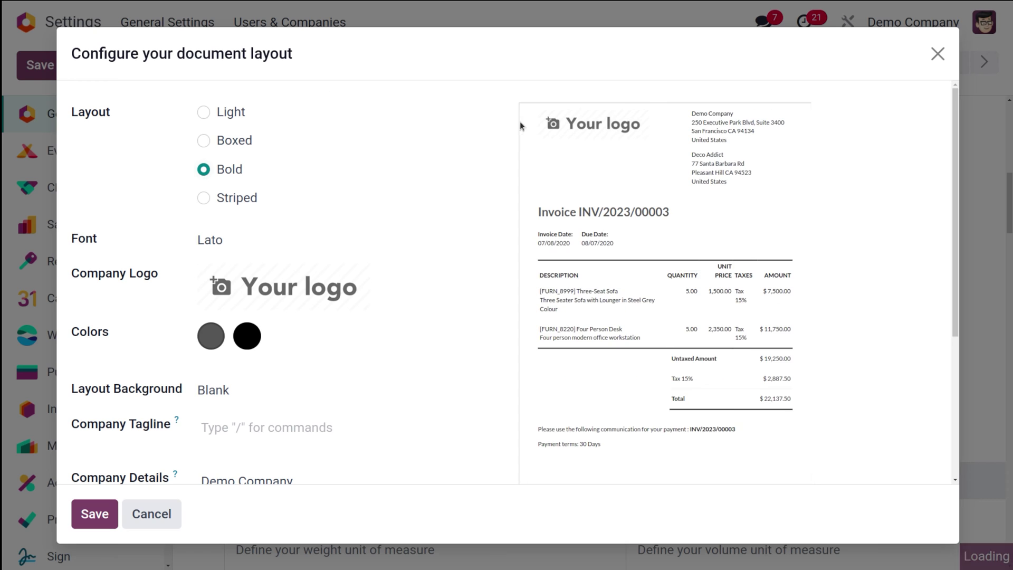
click(203, 197)
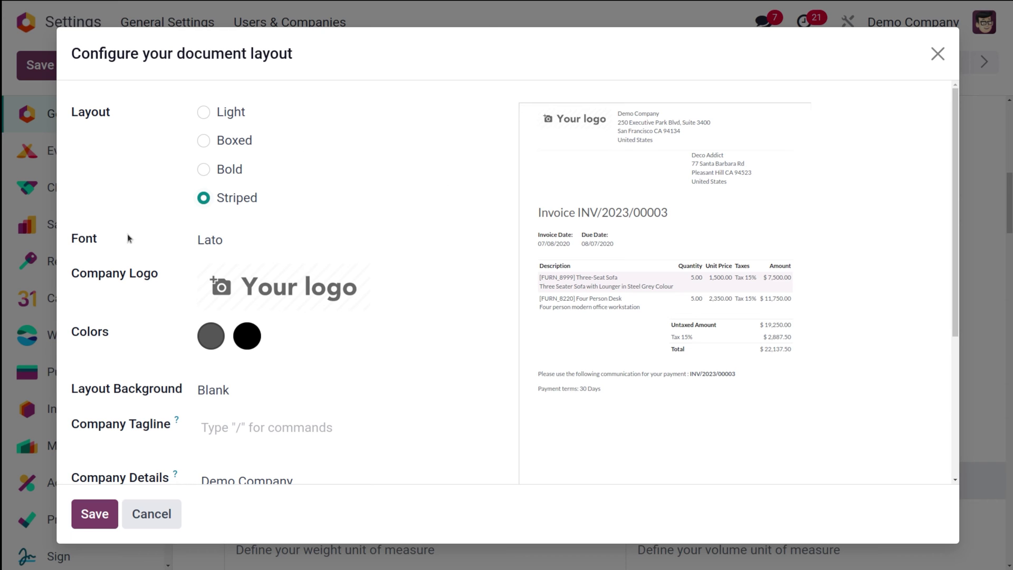
- Look through the available document fonts and keep Lato selected
click(237, 247)
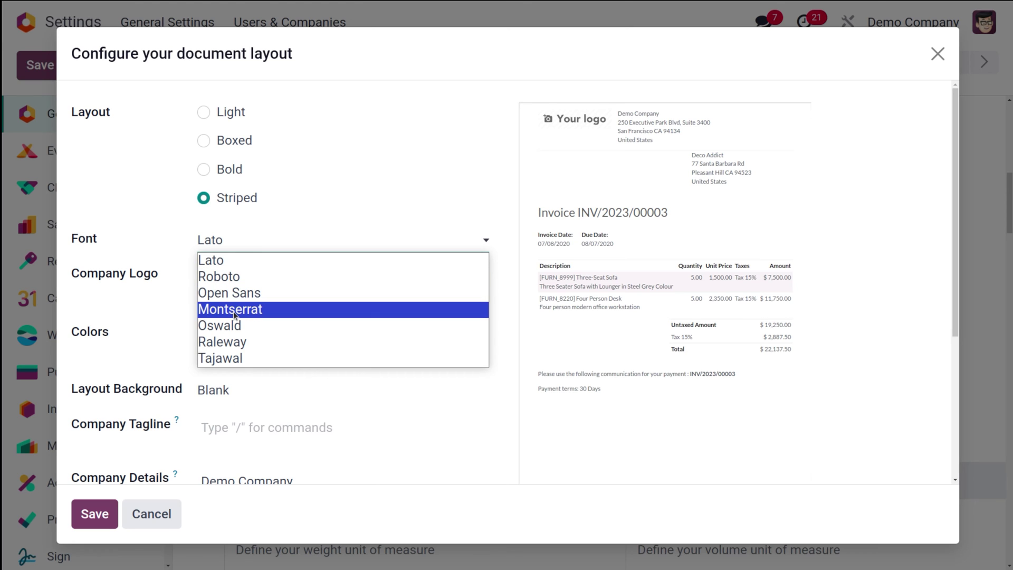
key(Up)
key(Up)
key(Up)
key(Up)
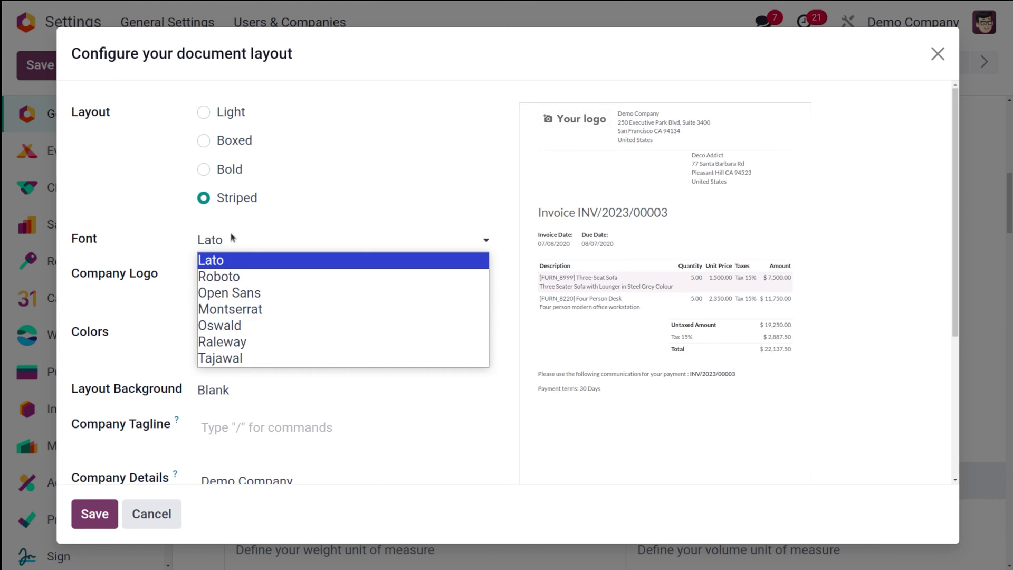
click(221, 264)
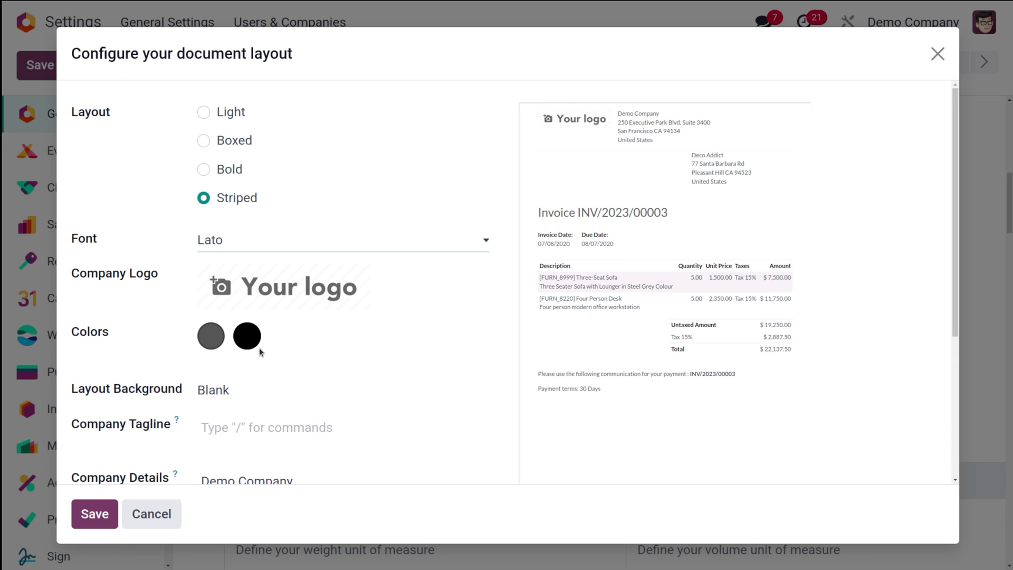
- Set the second document color to red with RGB 227, 49, 49
click(239, 344)
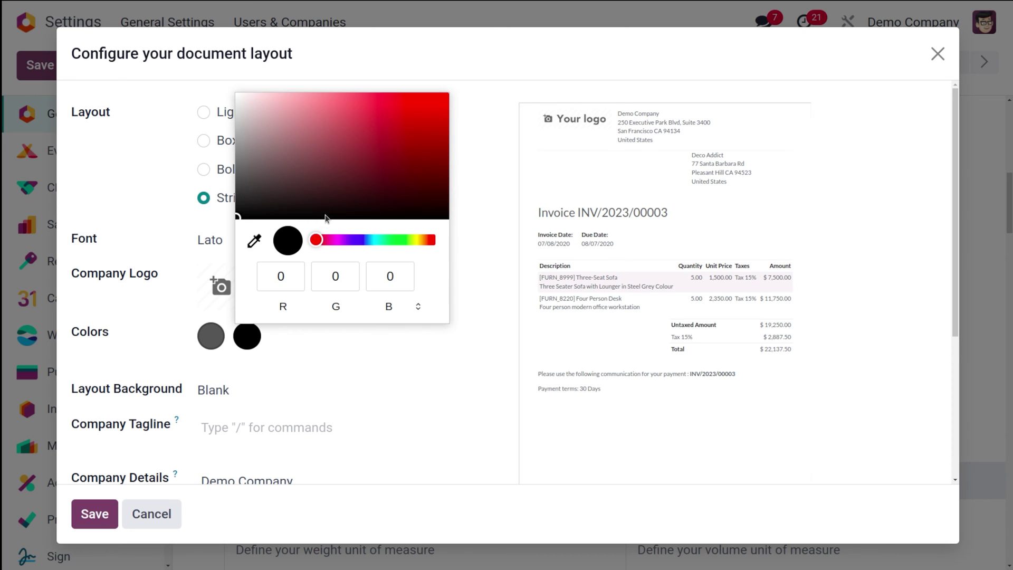
click(340, 170)
click(401, 107)
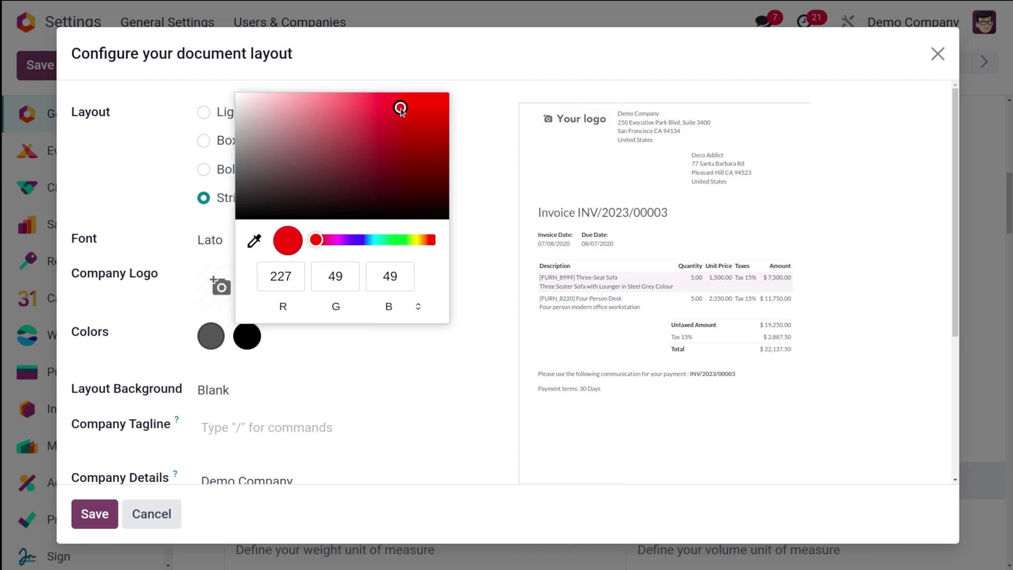
click(395, 417)
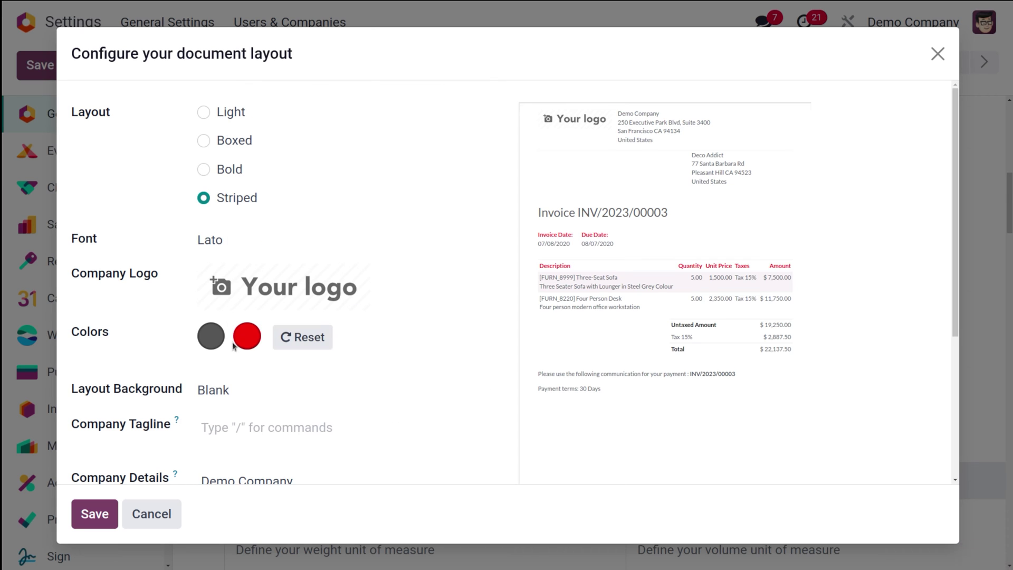
- Set the first document color to turquoise with RGB 41, 207, 219
click(210, 336)
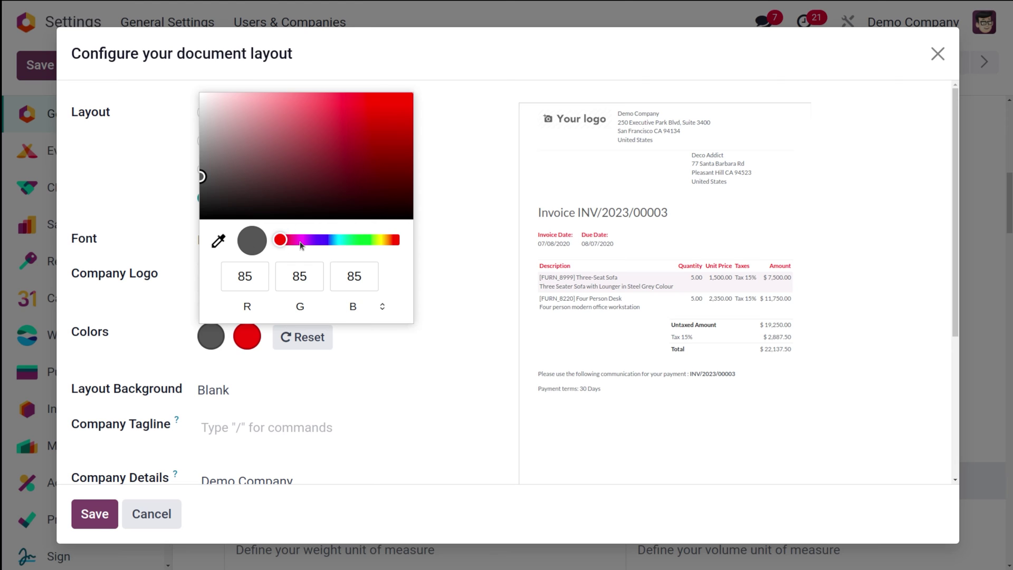
drag(301, 244, 337, 240)
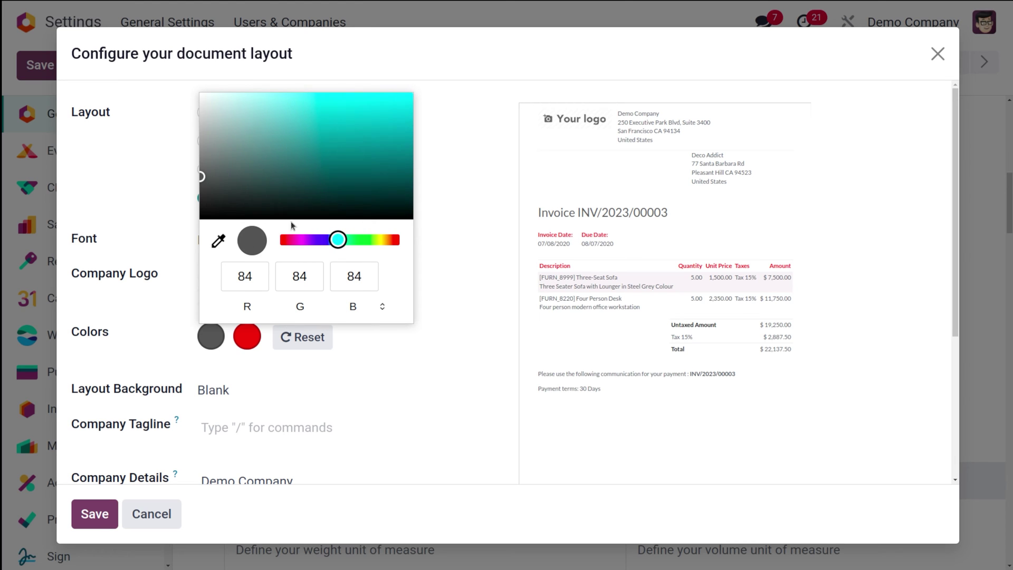
drag(293, 133, 372, 111)
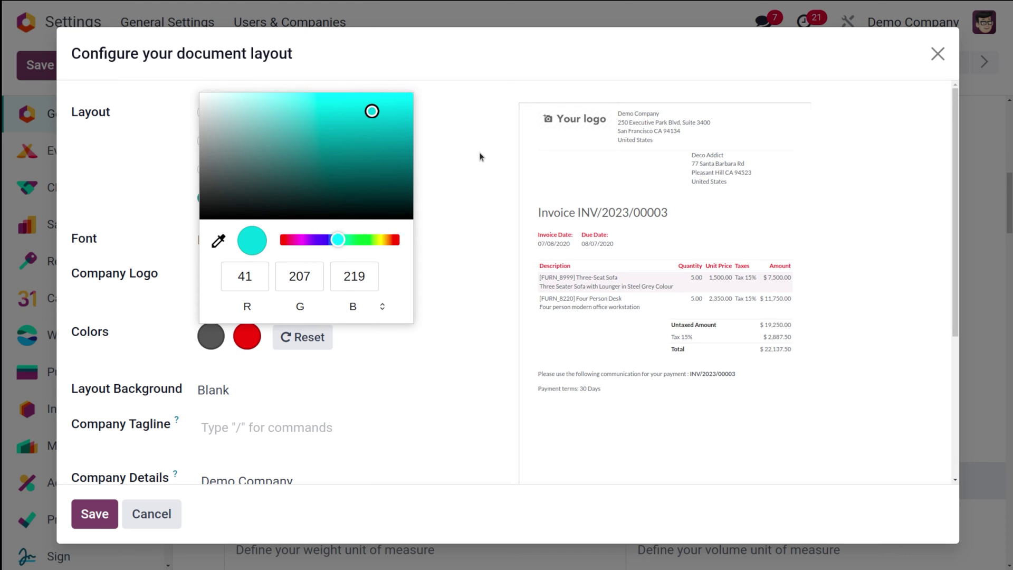
click(481, 157)
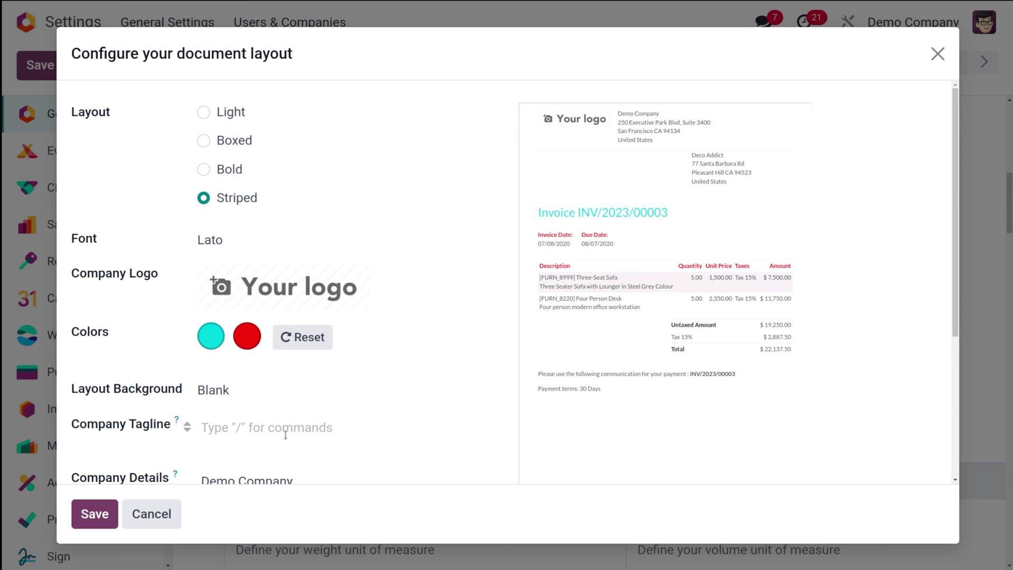
- Review the layout background and paper format options, keeping the Blank background and the A4 format
scroll(278, 435, down, 4)
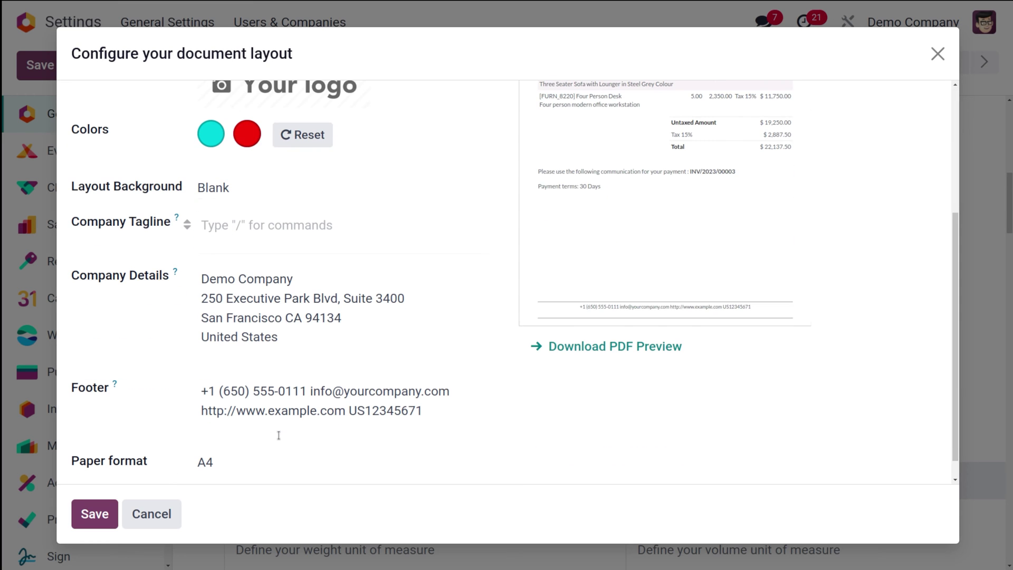
click(261, 187)
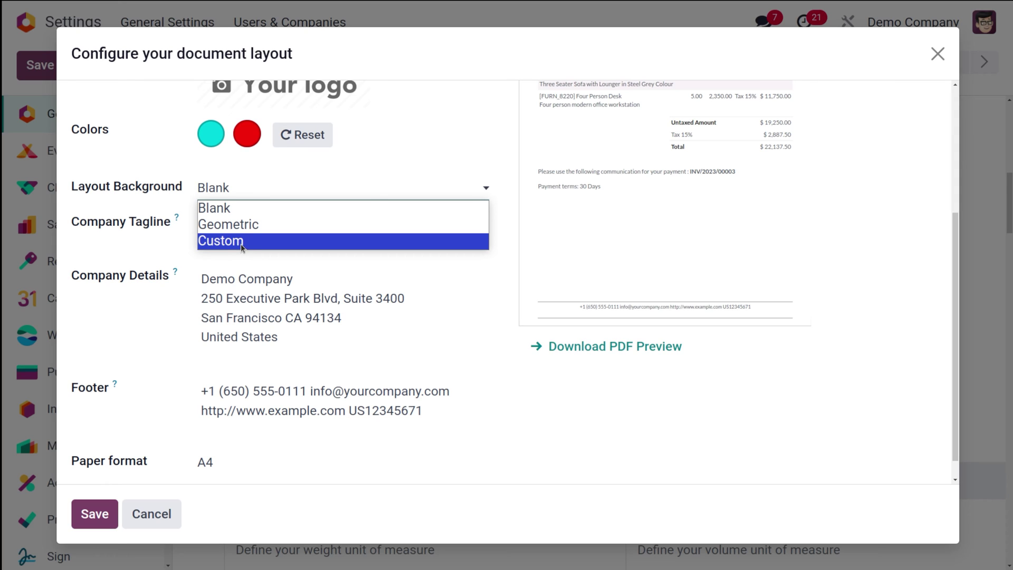
click(353, 263)
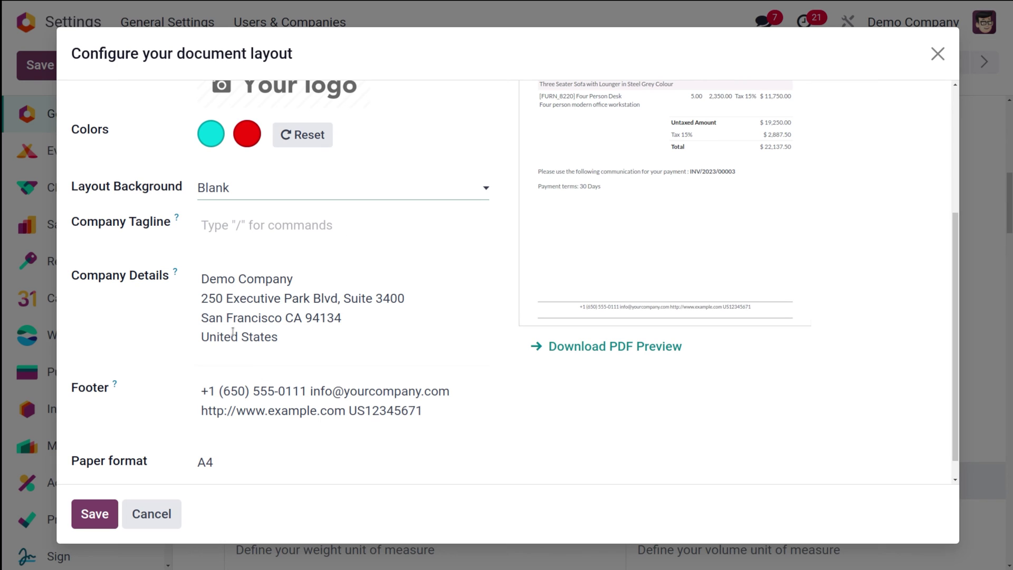
scroll(323, 450, down, 1)
click(325, 448)
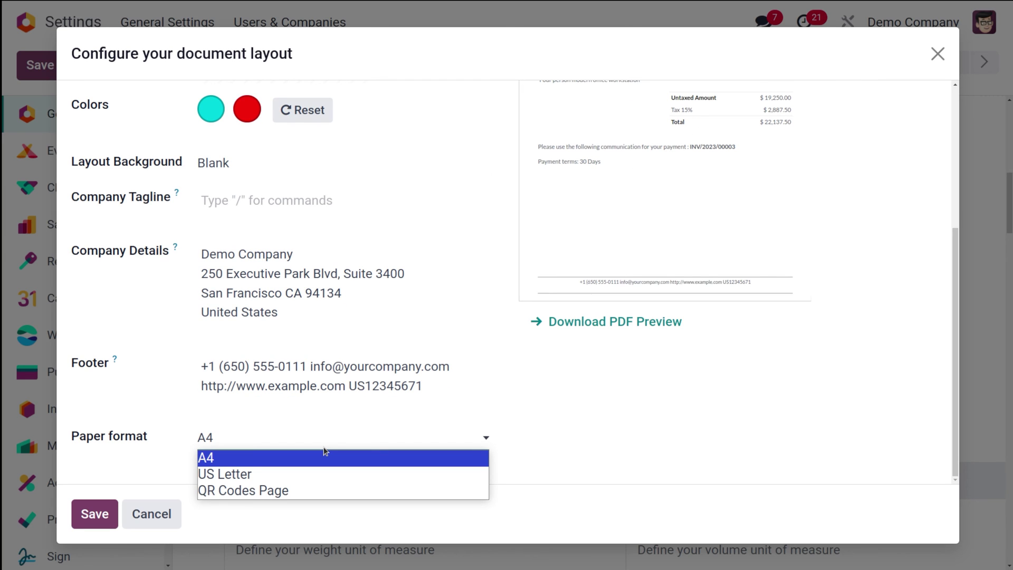
click(631, 393)
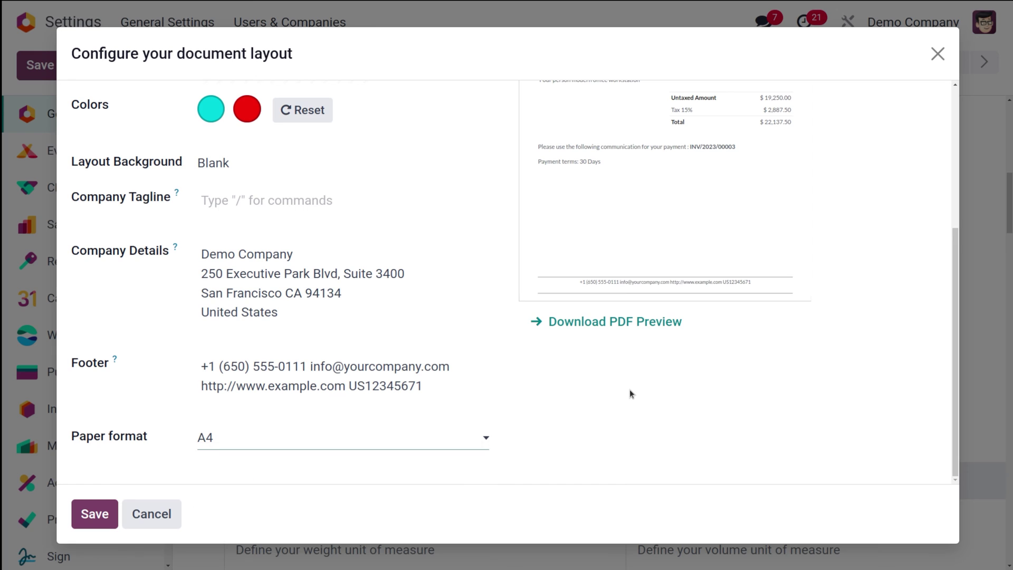
- Choose the Boxed layout with the Geometric background and save the document layout
scroll(629, 390, up, 5)
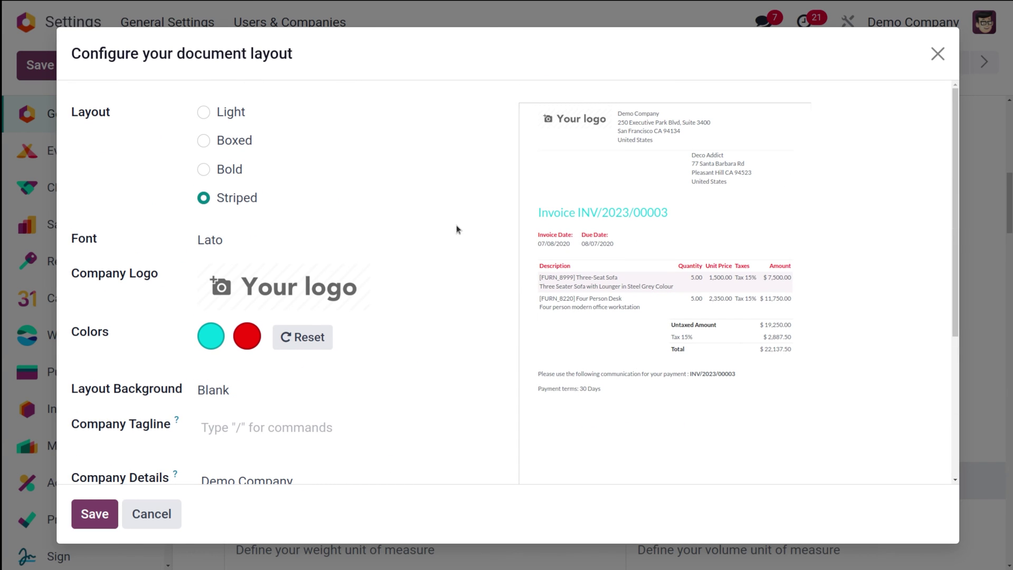
click(206, 145)
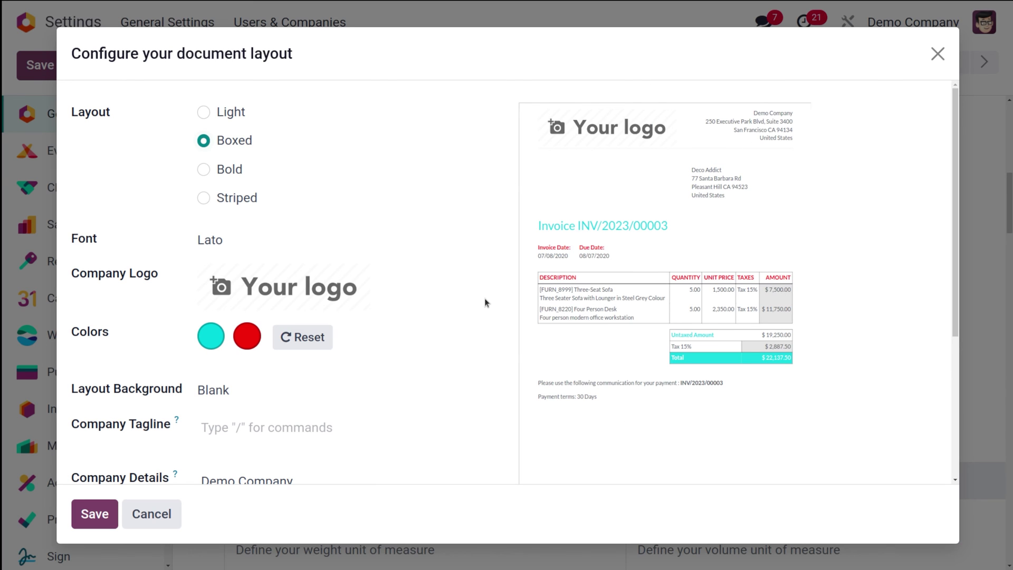
click(224, 391)
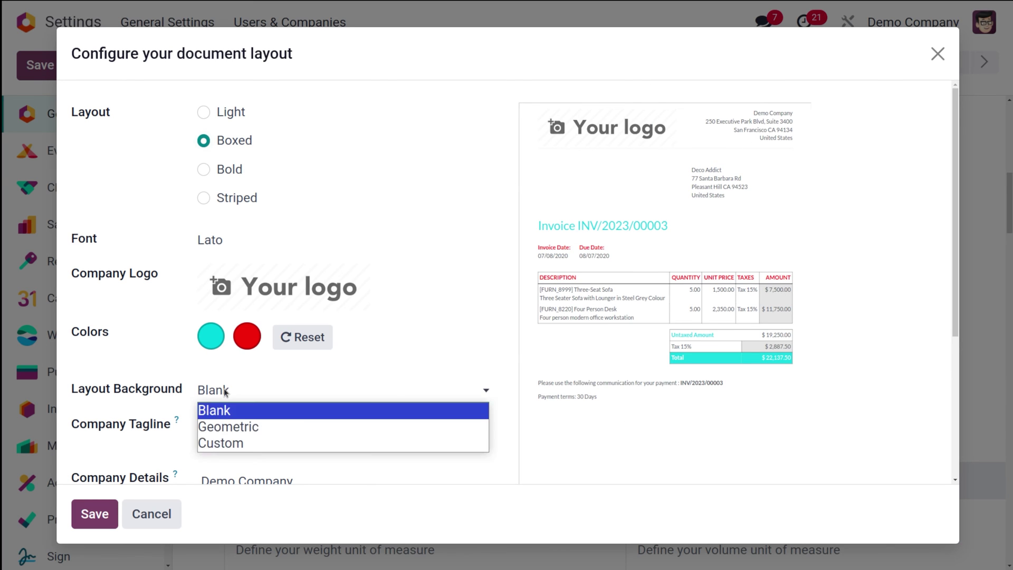
click(243, 430)
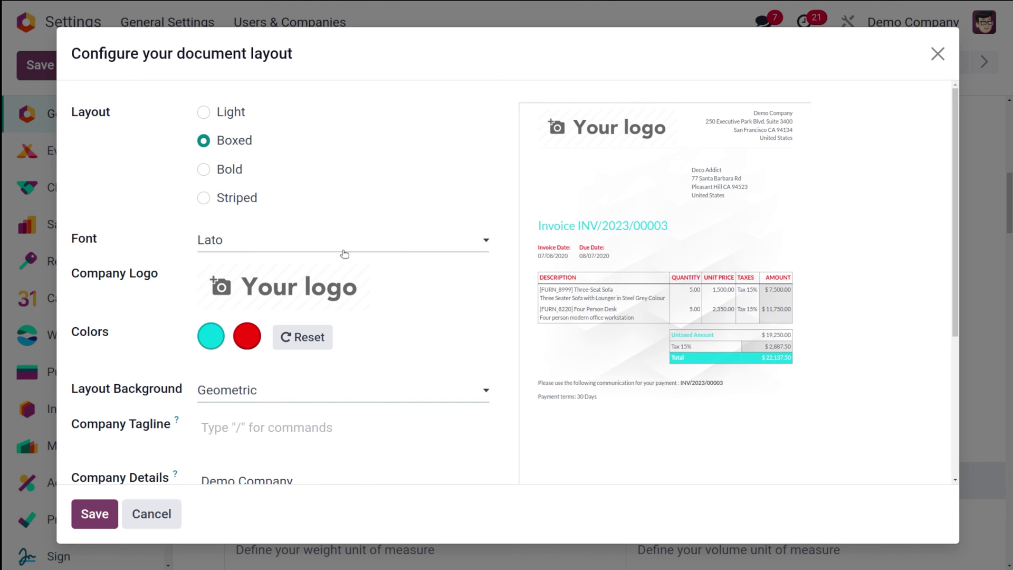
click(105, 513)
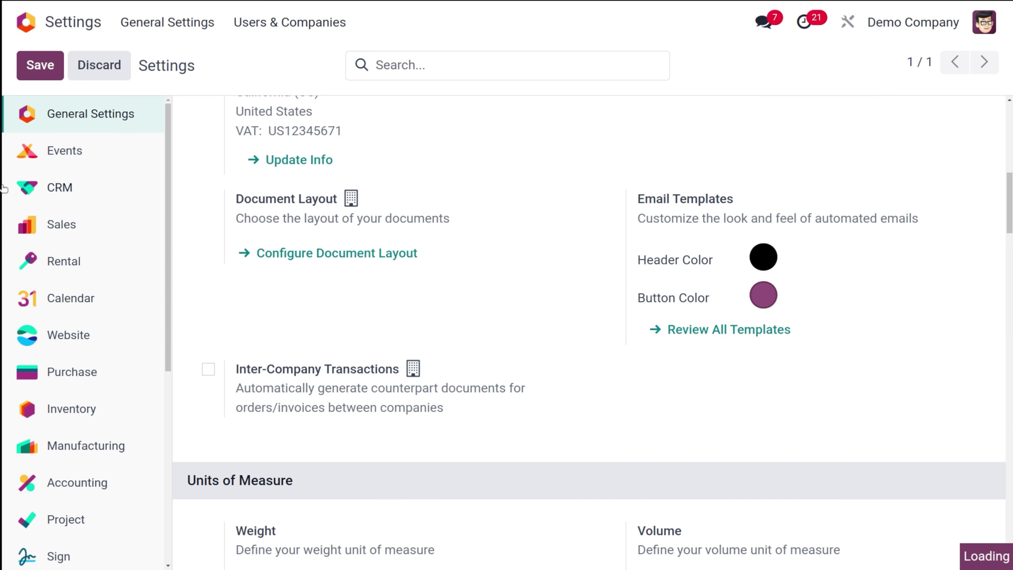
- Switch to the Sales app and open its settings
click(26, 21)
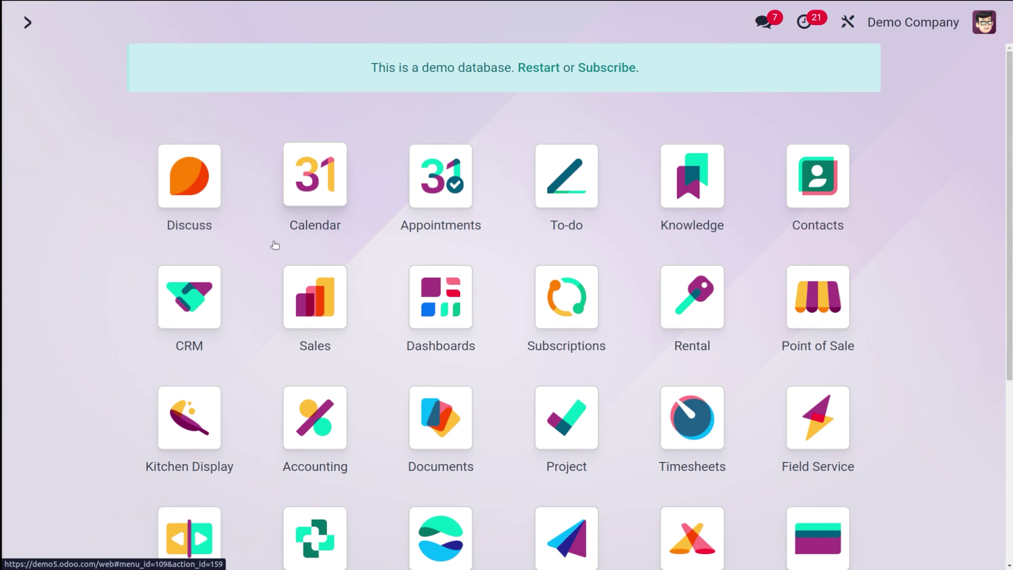
click(301, 294)
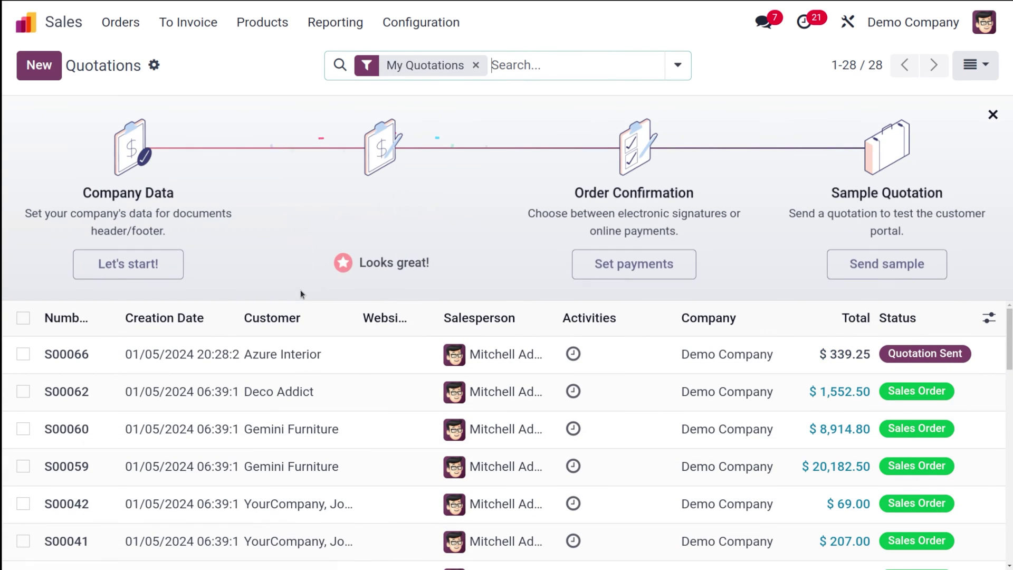
click(439, 29)
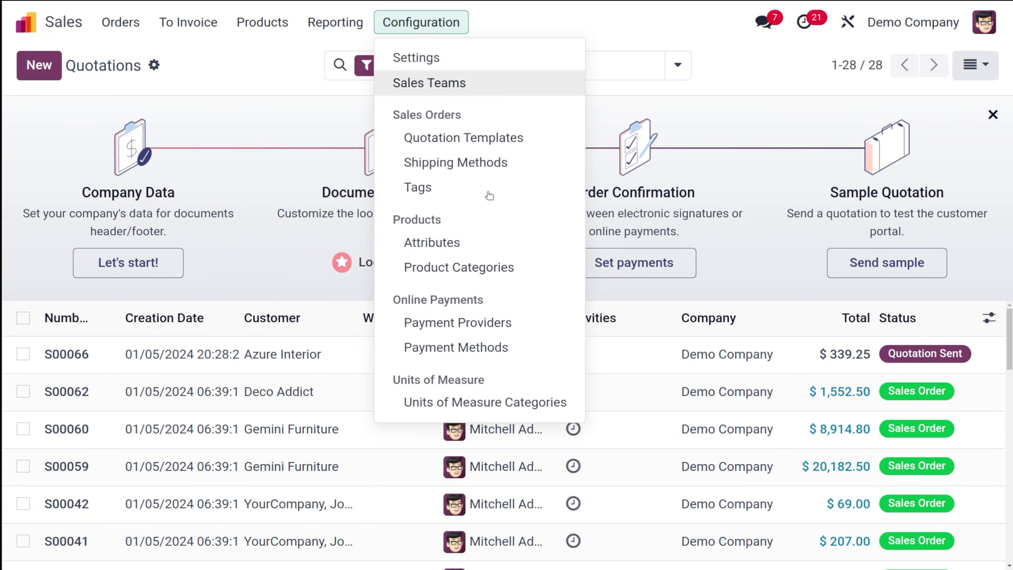
click(432, 56)
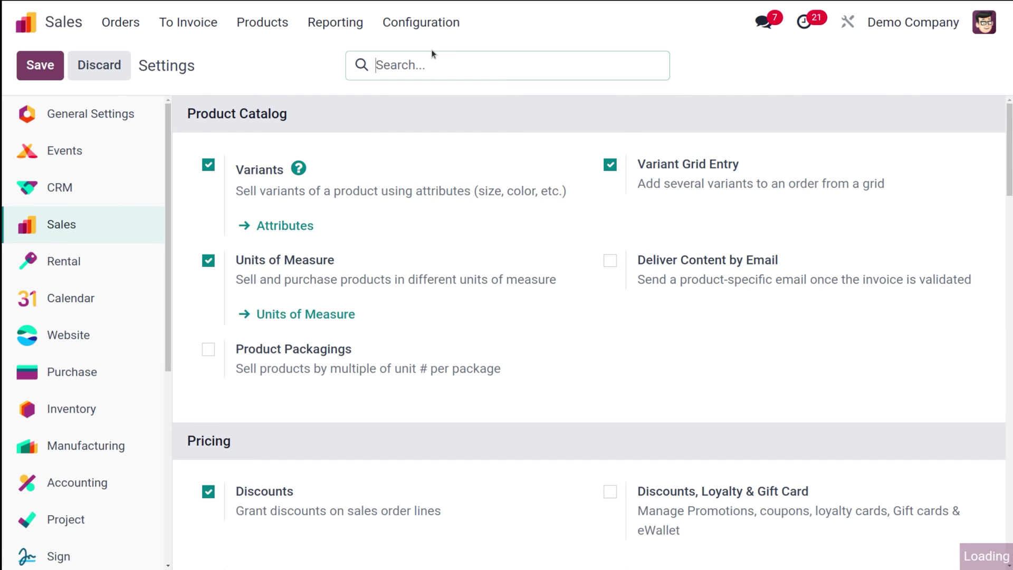
- Remove the header and footer page files from the PDF Quote builder and save the Sales settings
scroll(581, 299, down, 5)
scroll(582, 301, down, 10)
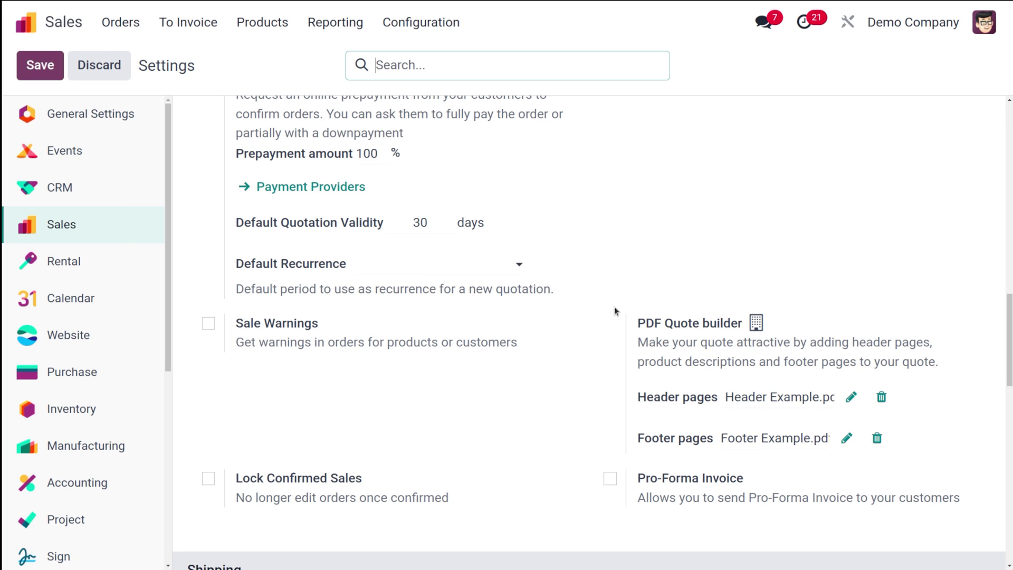
click(881, 397)
click(878, 446)
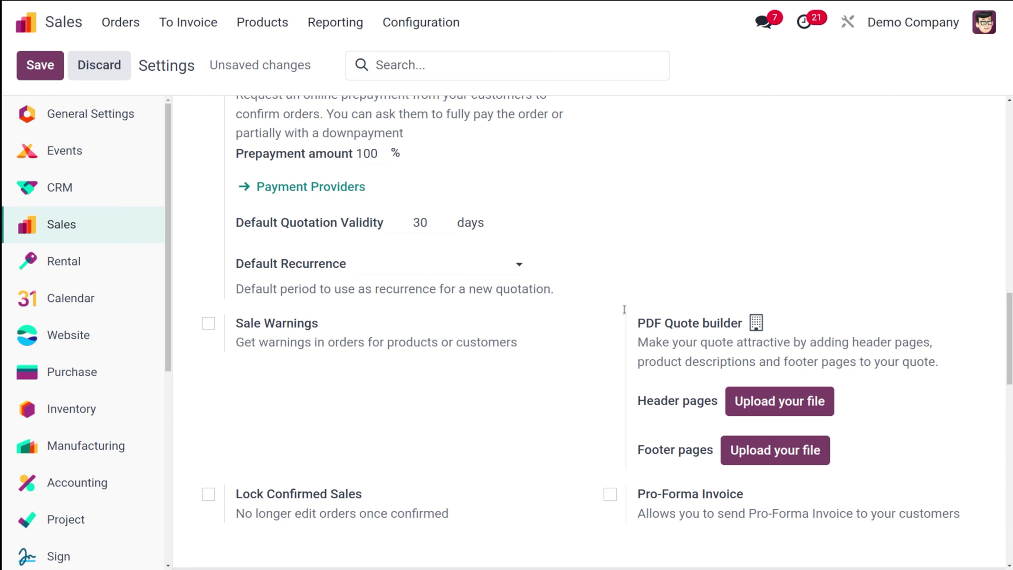
click(33, 66)
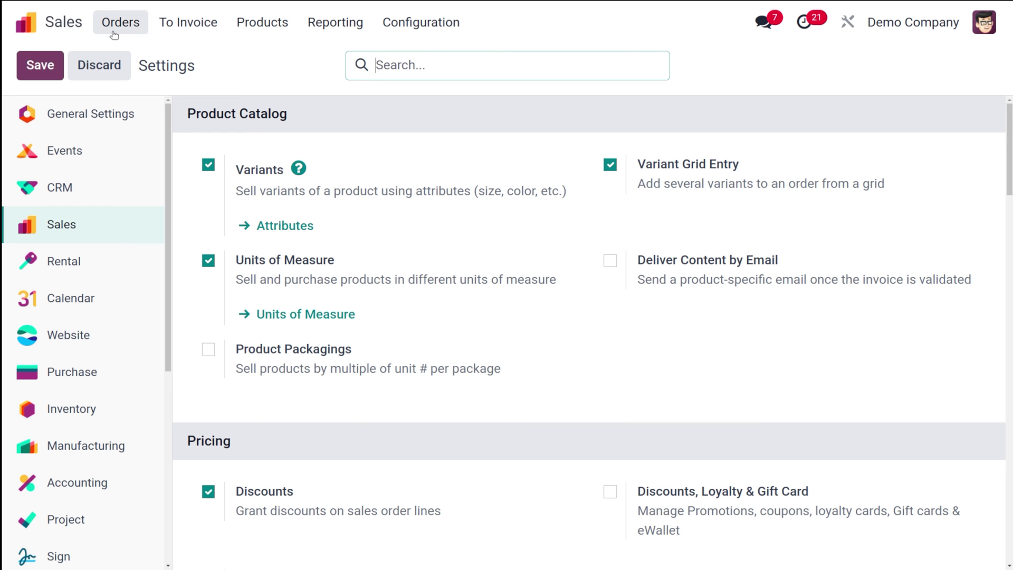
- Create a new quotation from the Quotations list and choose Deco Addict as the customer
click(113, 26)
click(118, 62)
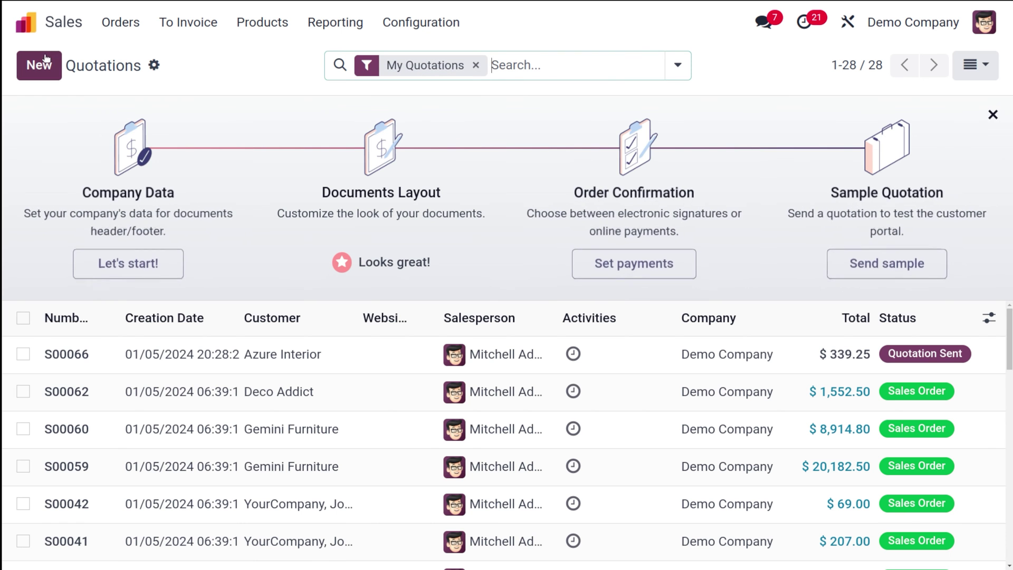
click(45, 63)
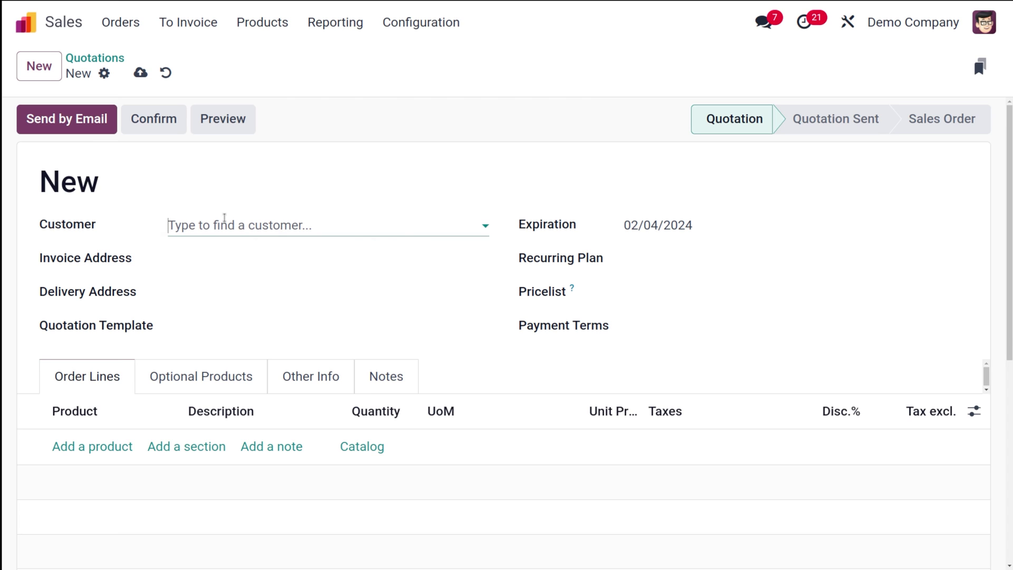
click(224, 218)
click(113, 469)
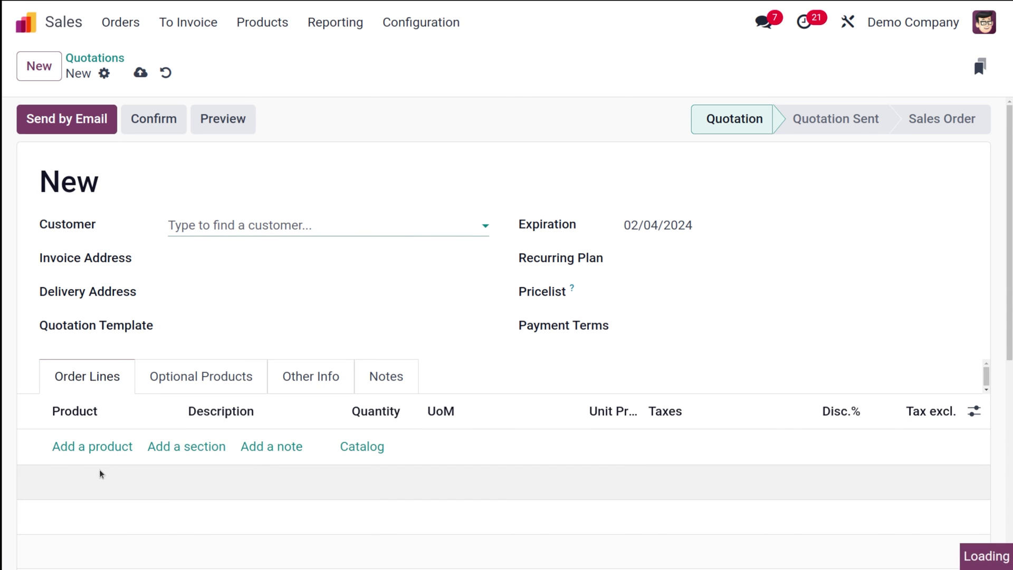
- Add the [FURN_6666] Acoustic Bloc Screens product to the Deco Addict quotation's order lines
click(101, 502)
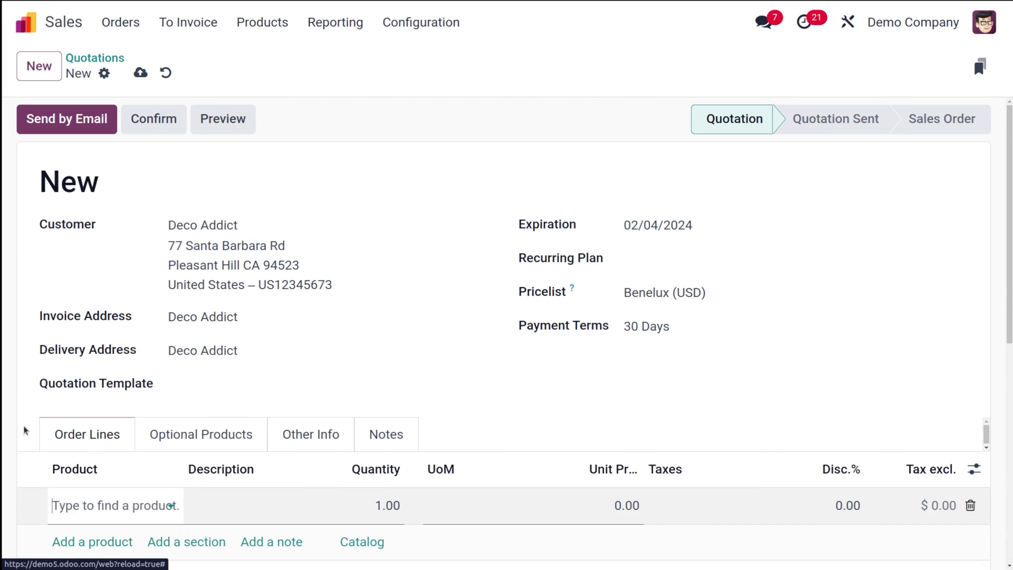
click(120, 505)
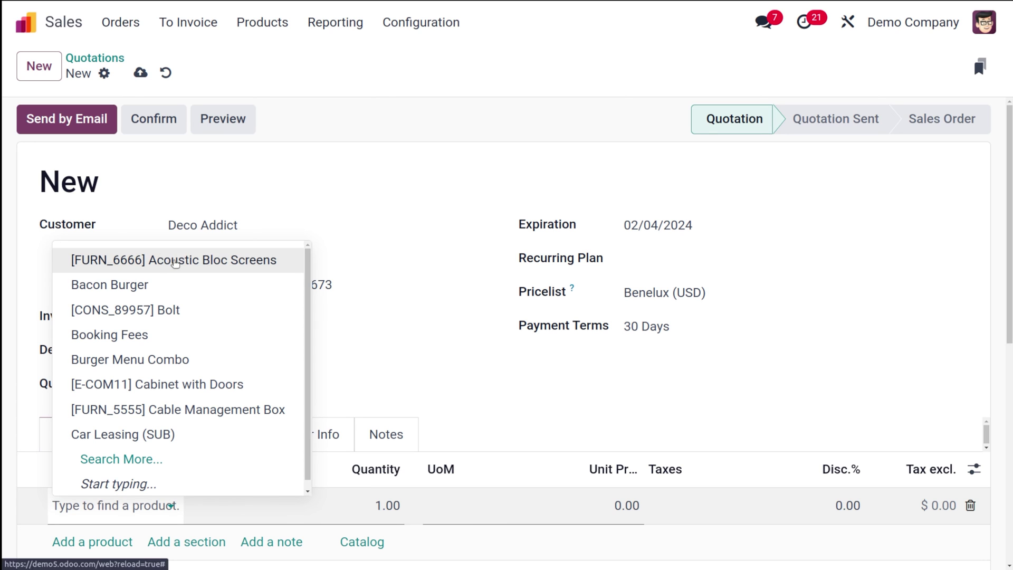
click(161, 252)
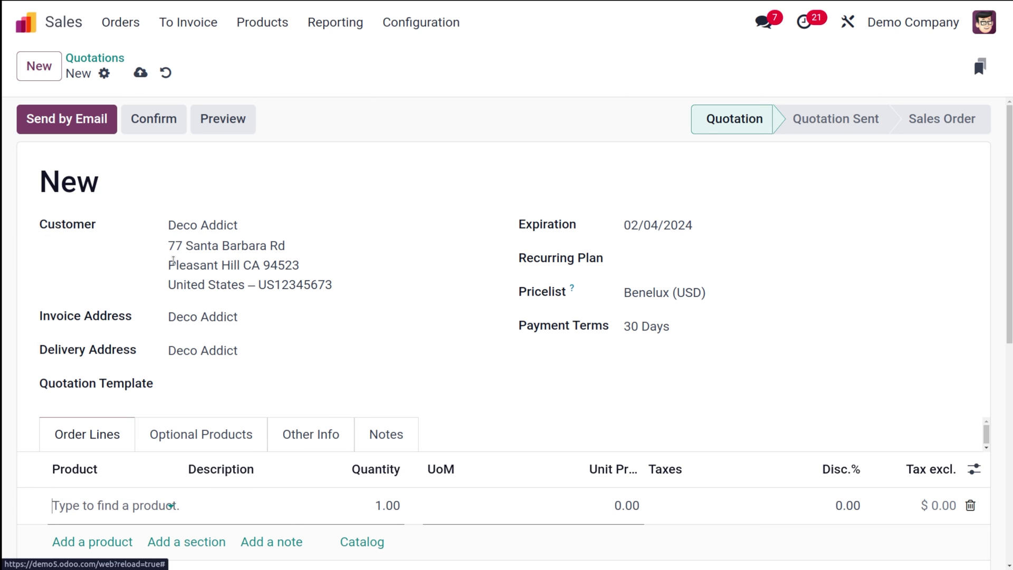
- Download the quotation PDF attached to the Deco Addict email and send the quotation by email
click(96, 127)
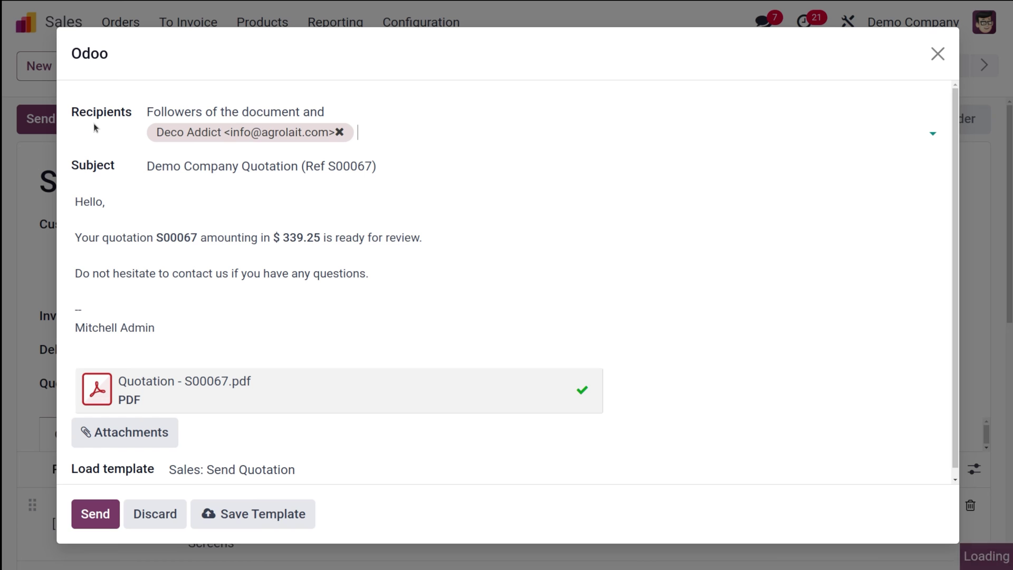
click(97, 389)
click(88, 520)
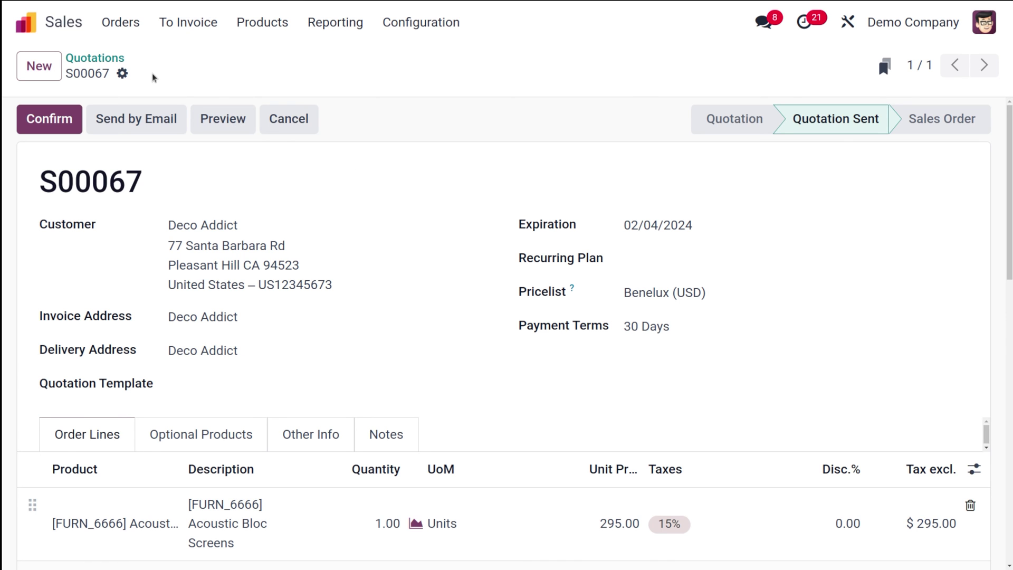
- Open the downloaded Deco Addict quotation PDF and examine its product page and quotation page
key(F11)
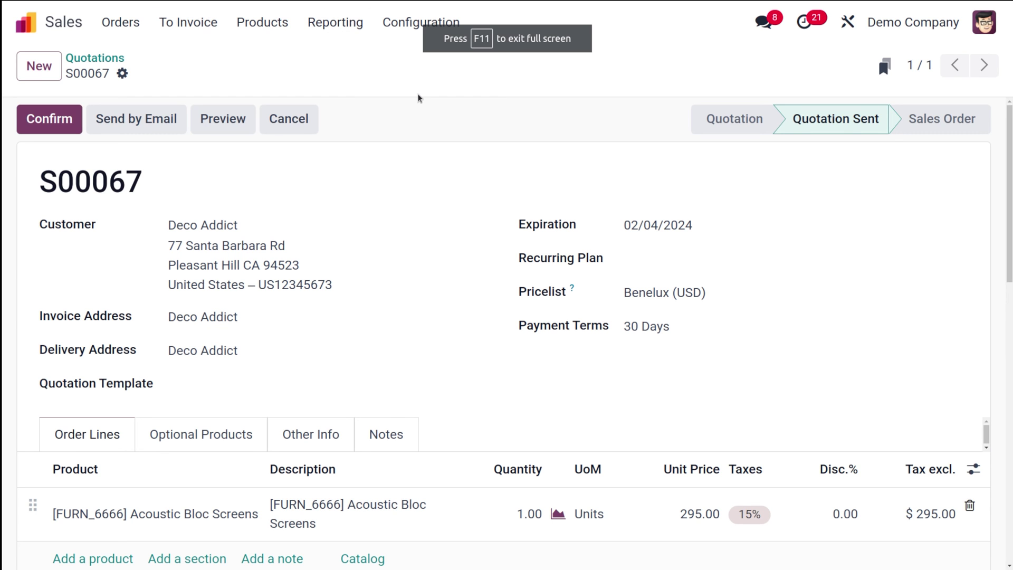
key(F11)
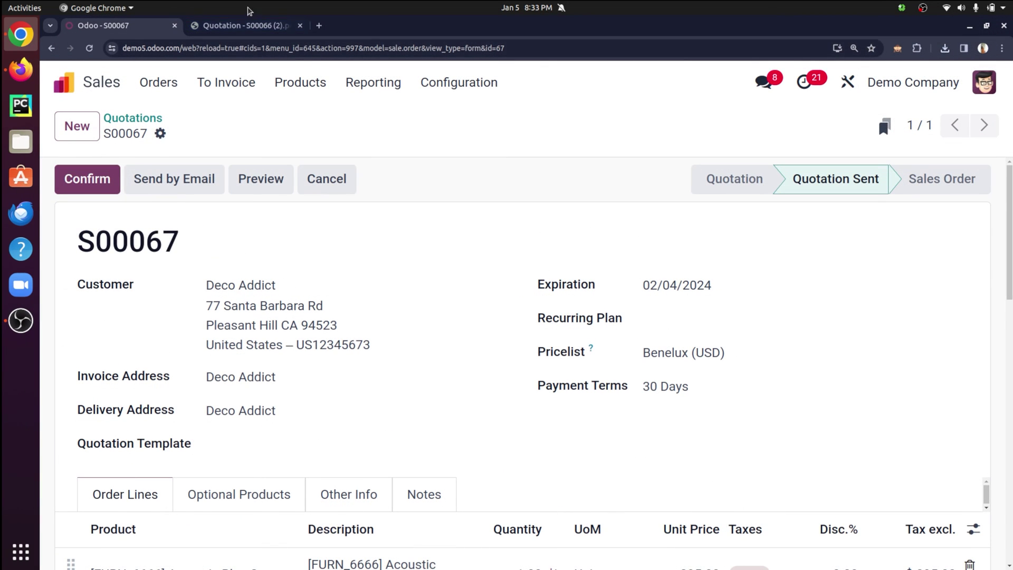
click(945, 48)
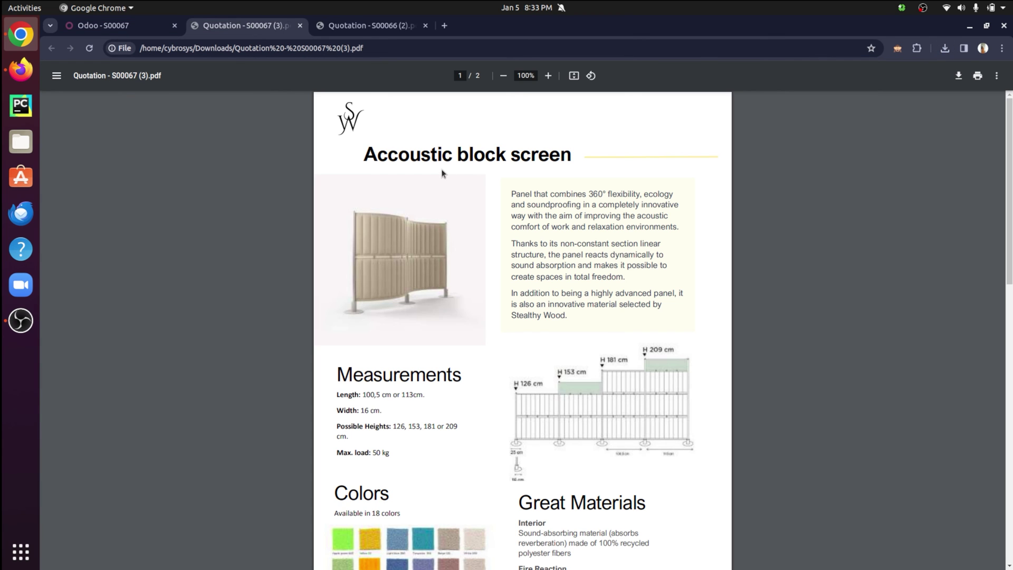
scroll(452, 292, down, 10)
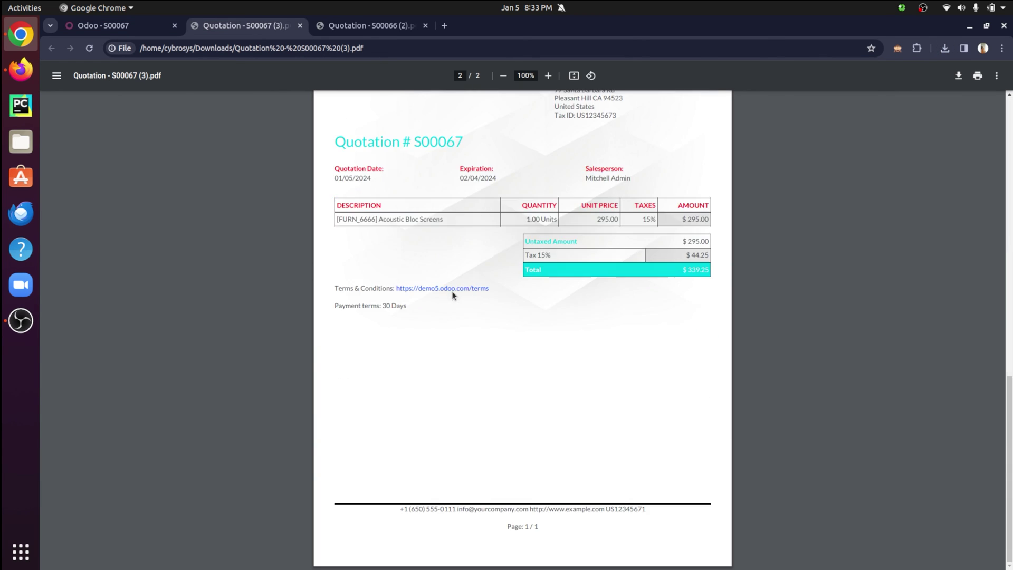
scroll(452, 291, up, 8)
scroll(452, 295, up, 4)
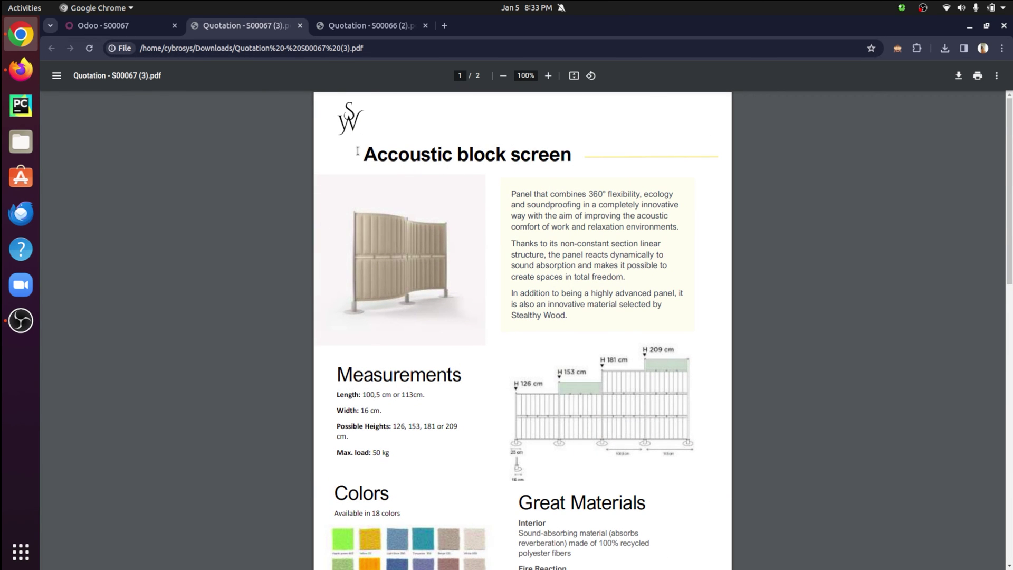
click(593, 154)
scroll(593, 153, down, 12)
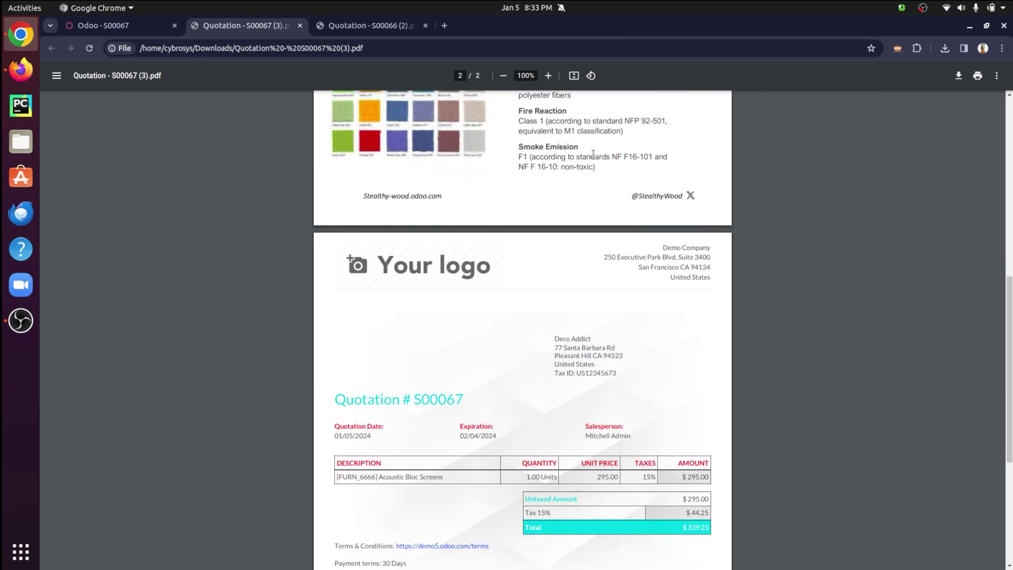
scroll(593, 154, up, 8)
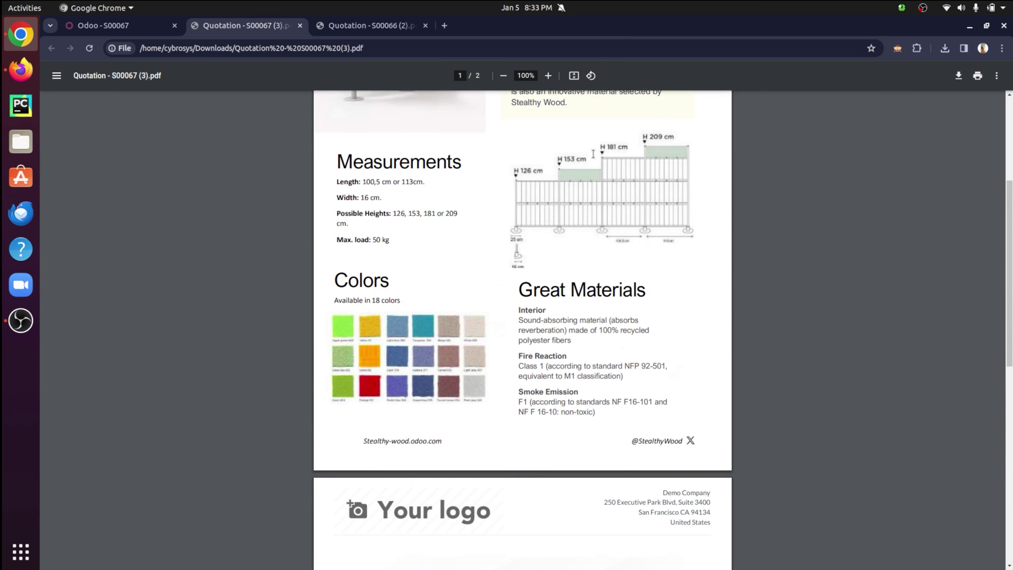
scroll(397, 232, down, 4)
scroll(398, 232, down, 3)
scroll(398, 233, up, 15)
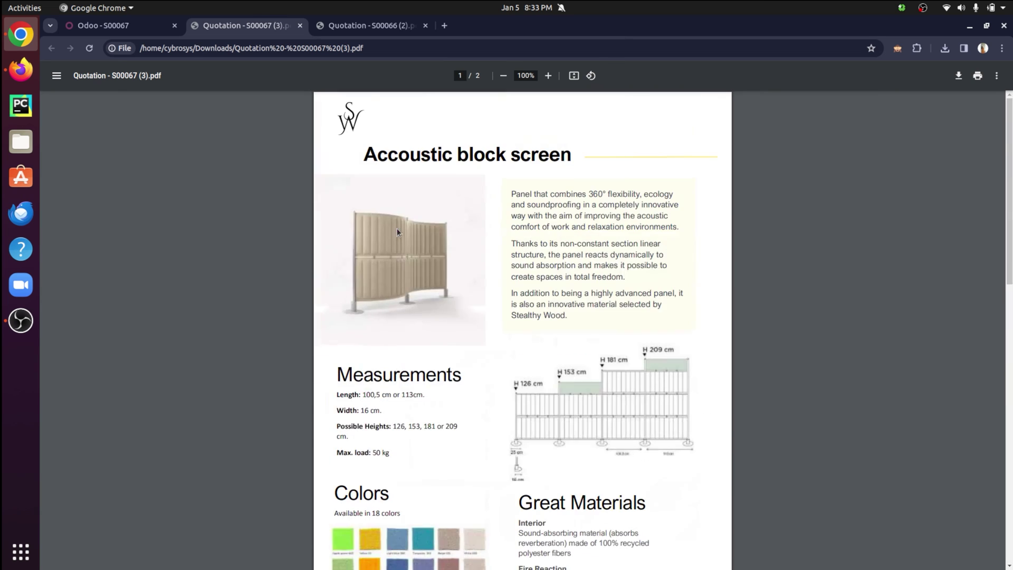
- Close the Deco Addict PDF and review the header and product pages in the earlier Azure Interior quotation PDF
click(300, 26)
click(254, 27)
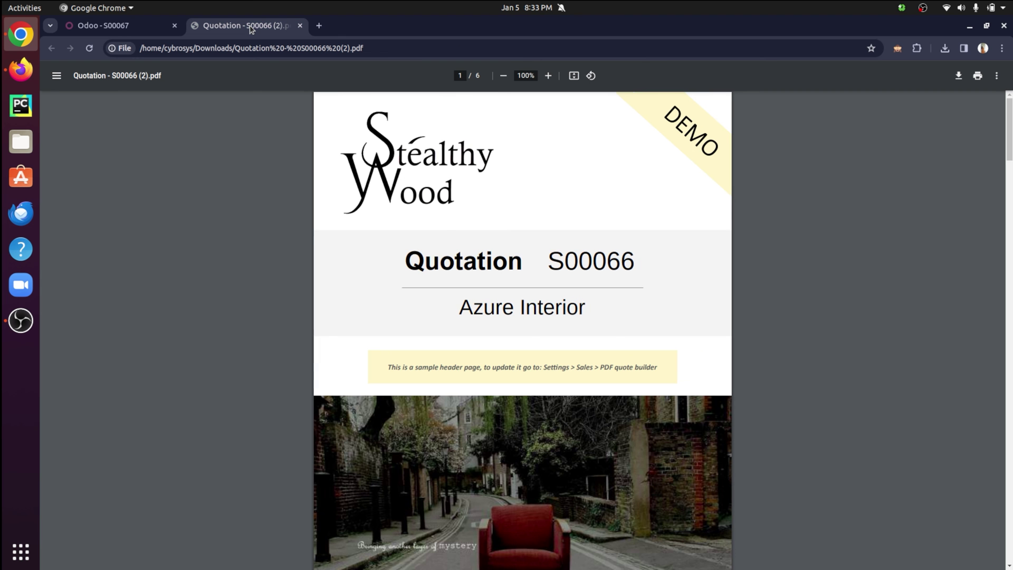
scroll(333, 185, down, 20)
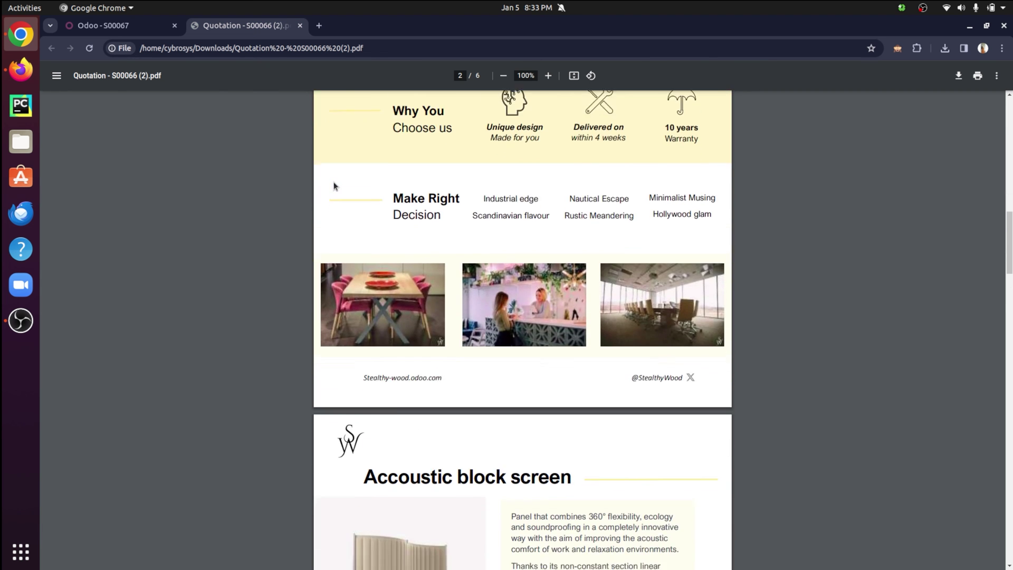
scroll(333, 186, down, 4)
- Return to Odoo and create a new quotation for Wood Corner with the [E-COM11] Cabinet with Doors product
click(100, 26)
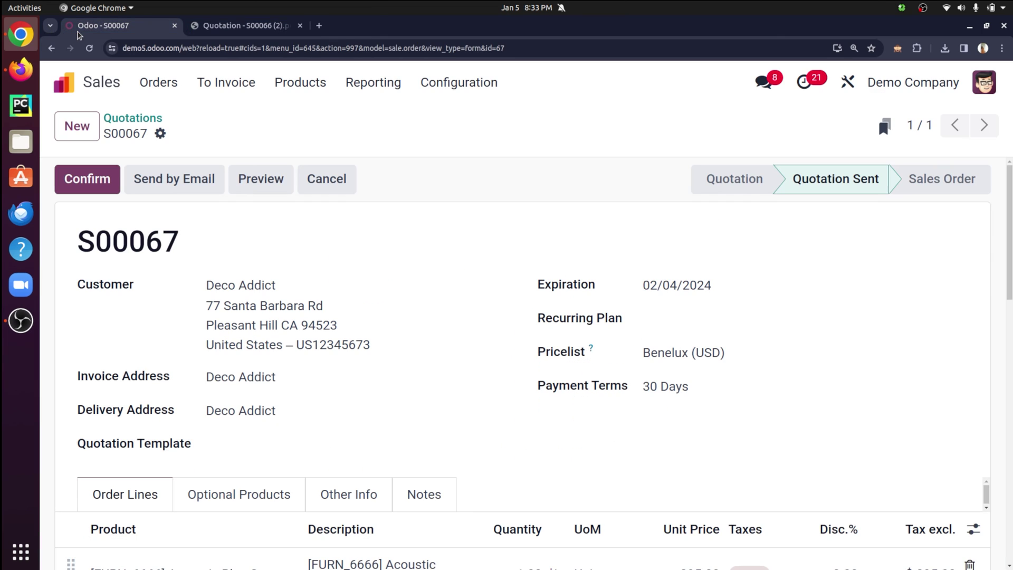
key(F11)
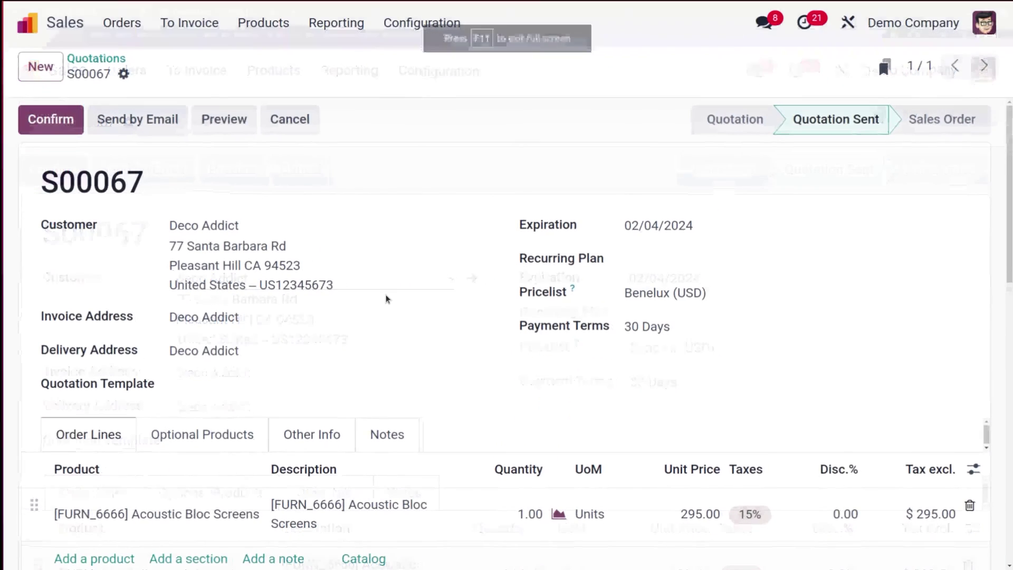
click(38, 67)
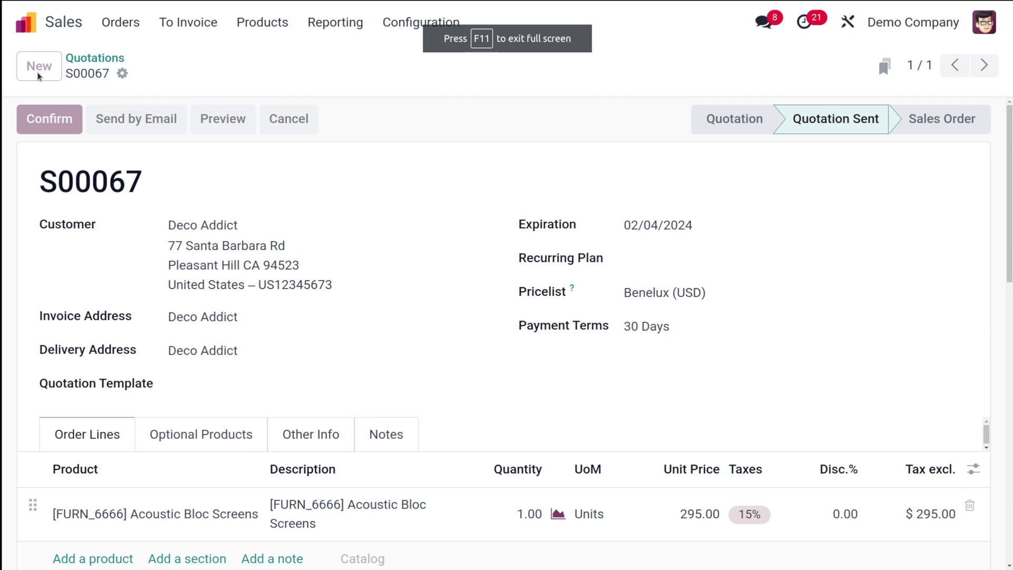
click(249, 231)
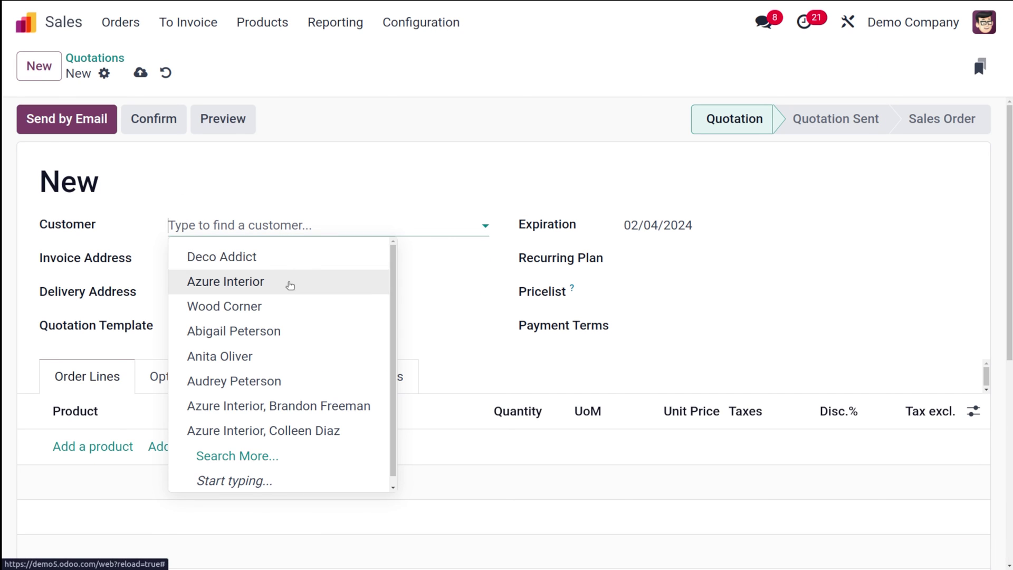
click(260, 306)
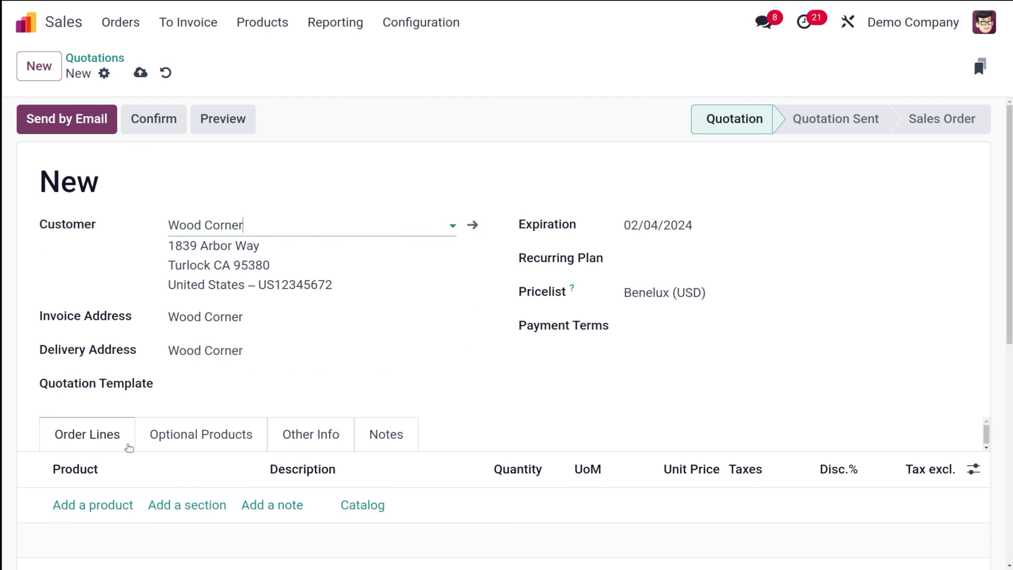
click(98, 505)
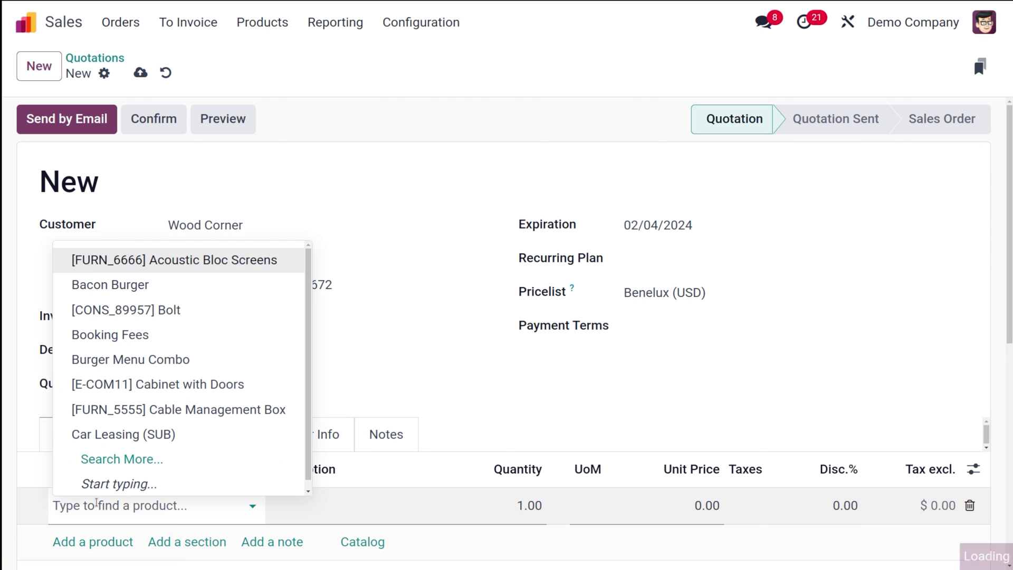
click(200, 386)
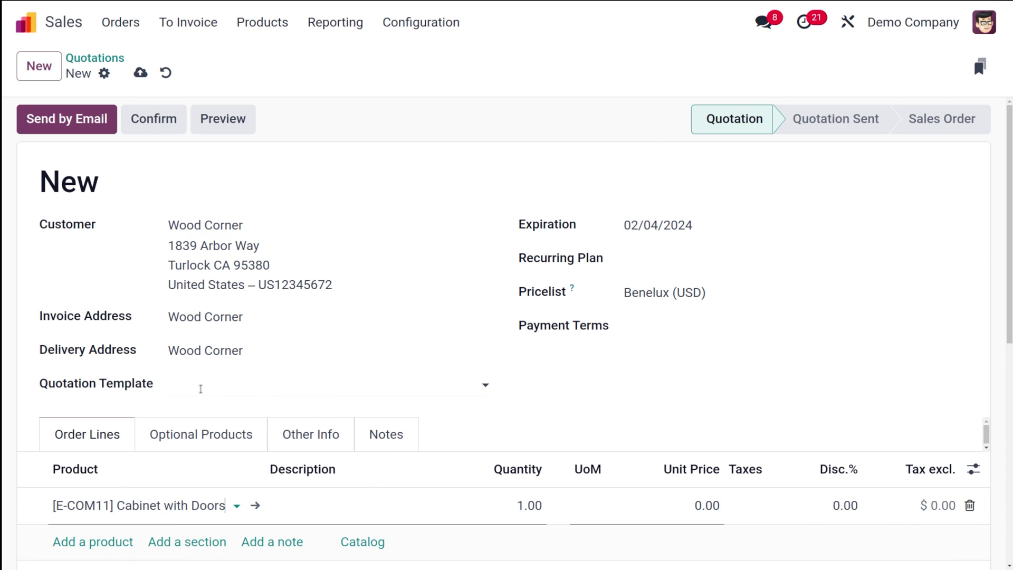
- Download the quotation PDF attached to the Wood Corner email and send the quotation by email
click(88, 120)
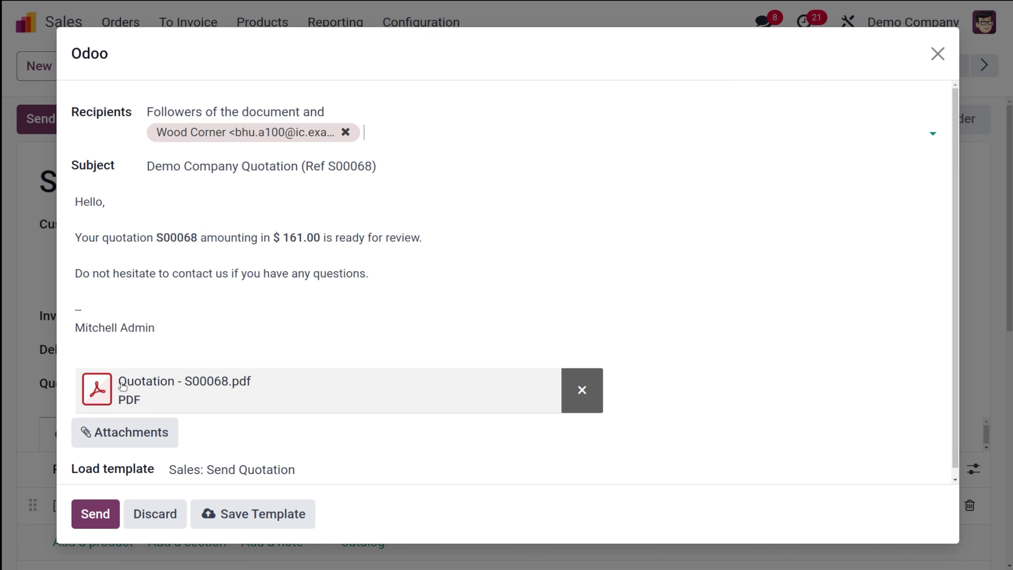
click(122, 387)
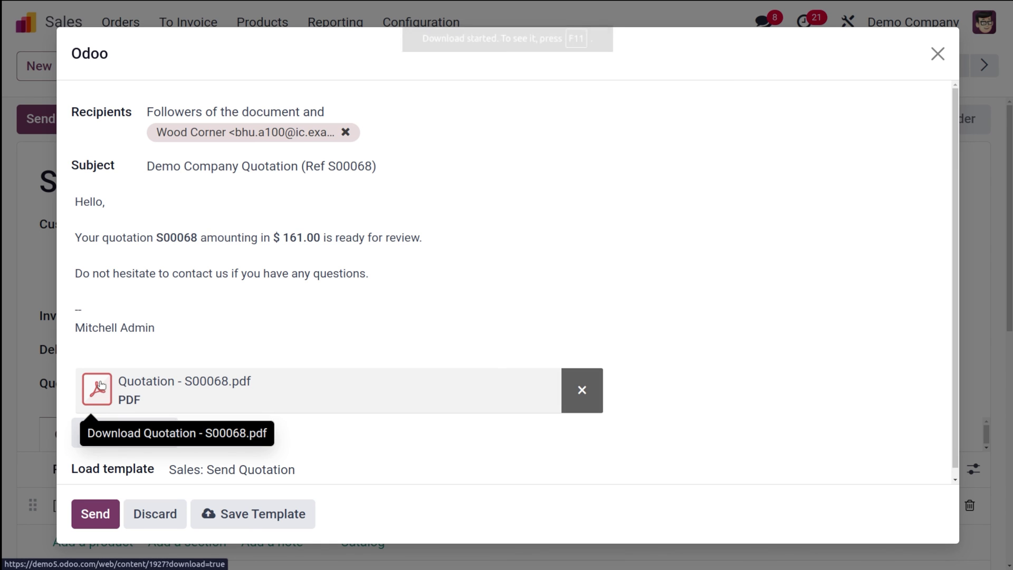
click(95, 514)
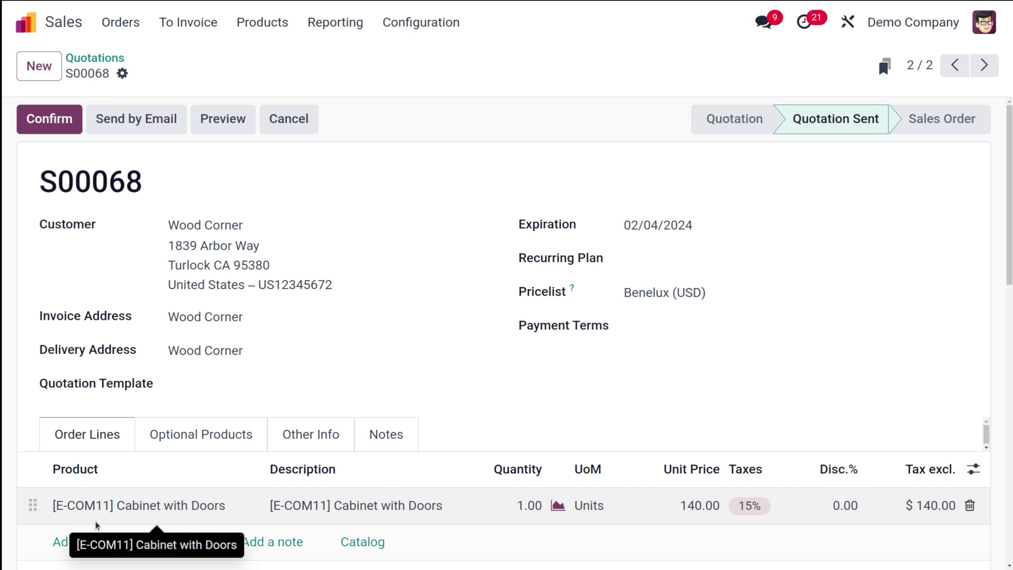
- Open the downloaded Wood Corner quotation PDF and examine its document layout
key(F11)
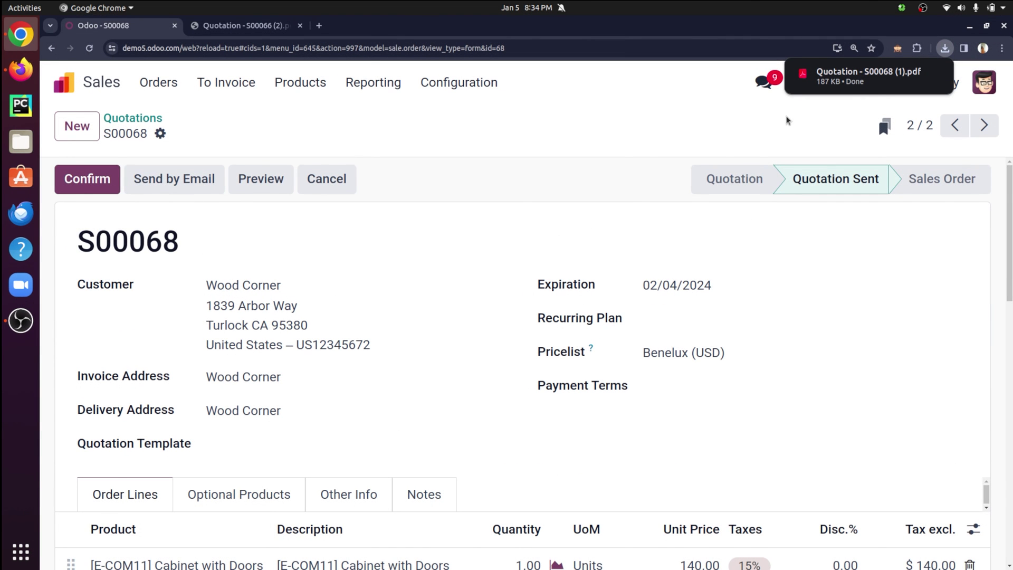
click(834, 78)
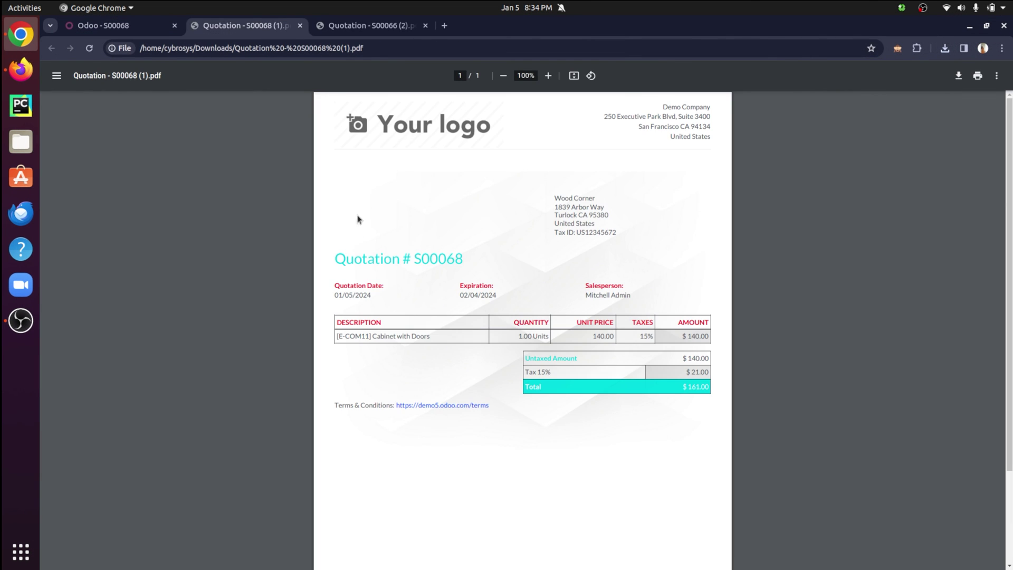
scroll(482, 276, down, 3)
scroll(482, 275, up, 3)
scroll(483, 277, down, 3)
scroll(482, 277, up, 3)
scroll(483, 276, down, 3)
scroll(482, 276, up, 3)
- Compare the Azure Interior PDF's header, product and quotation pages with the Wood Corner quotation PDF
click(338, 29)
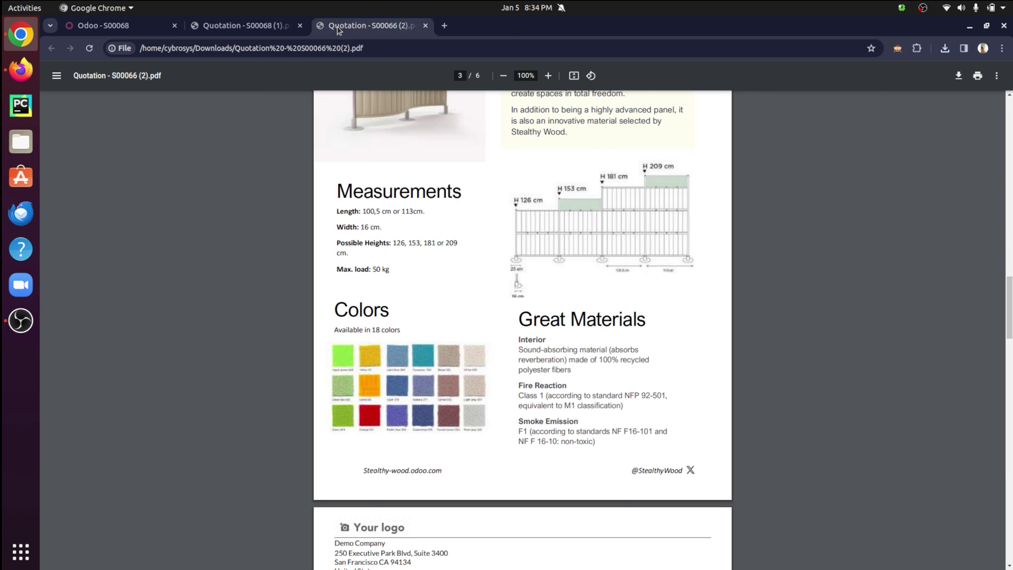
scroll(364, 283, up, 5)
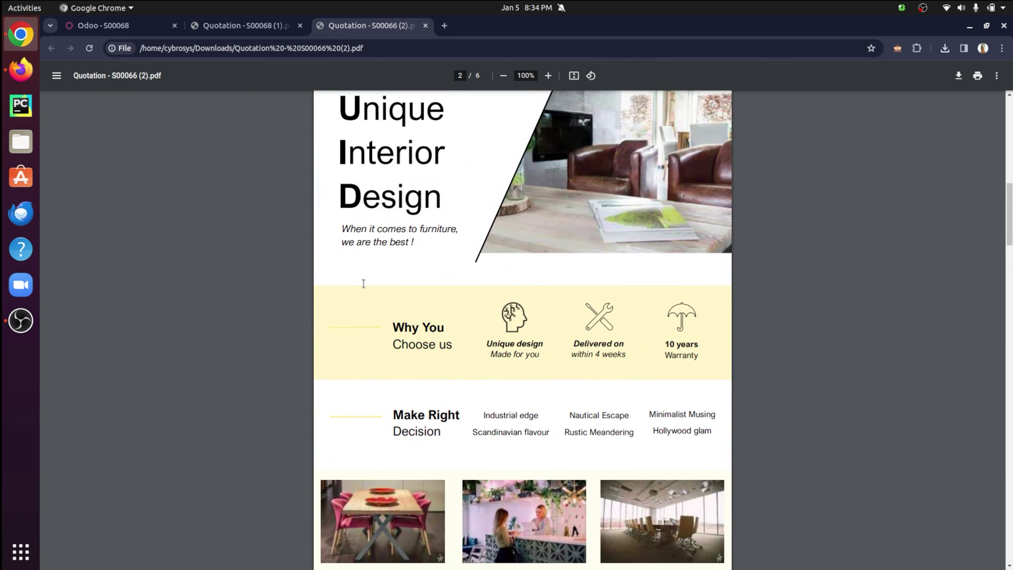
scroll(364, 284, up, 10)
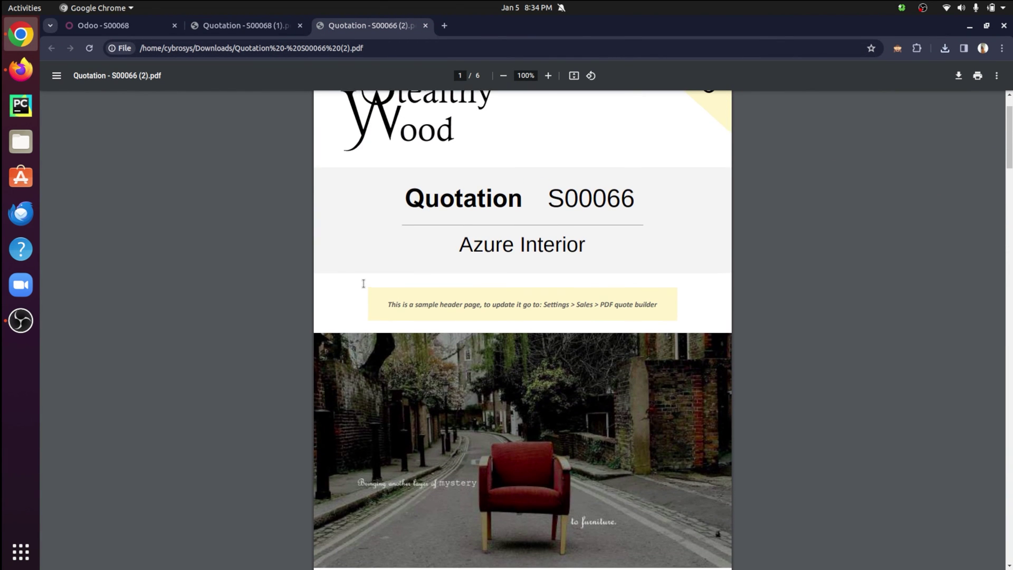
scroll(364, 284, down, 10)
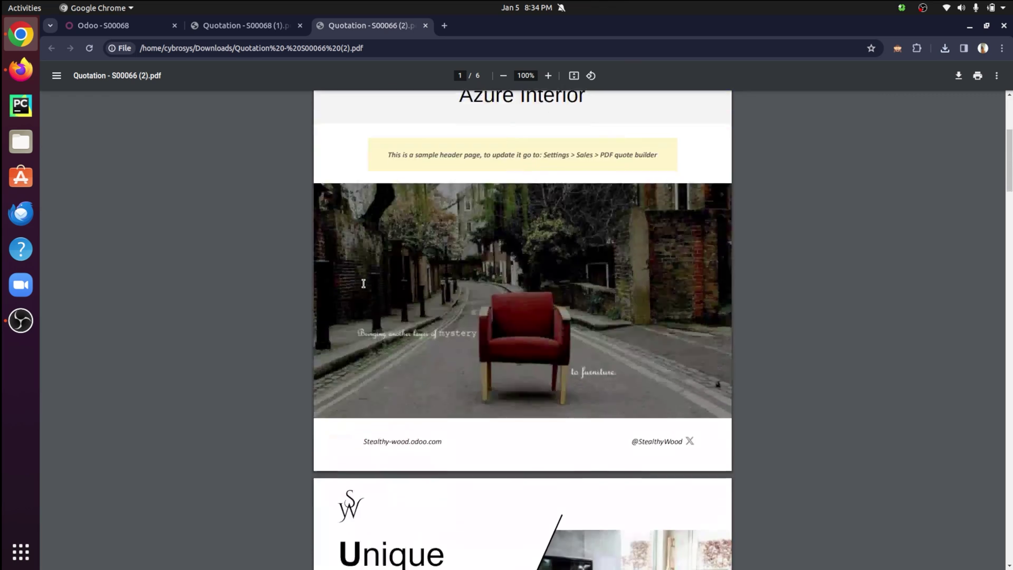
scroll(363, 283, up, 10)
scroll(364, 284, down, 20)
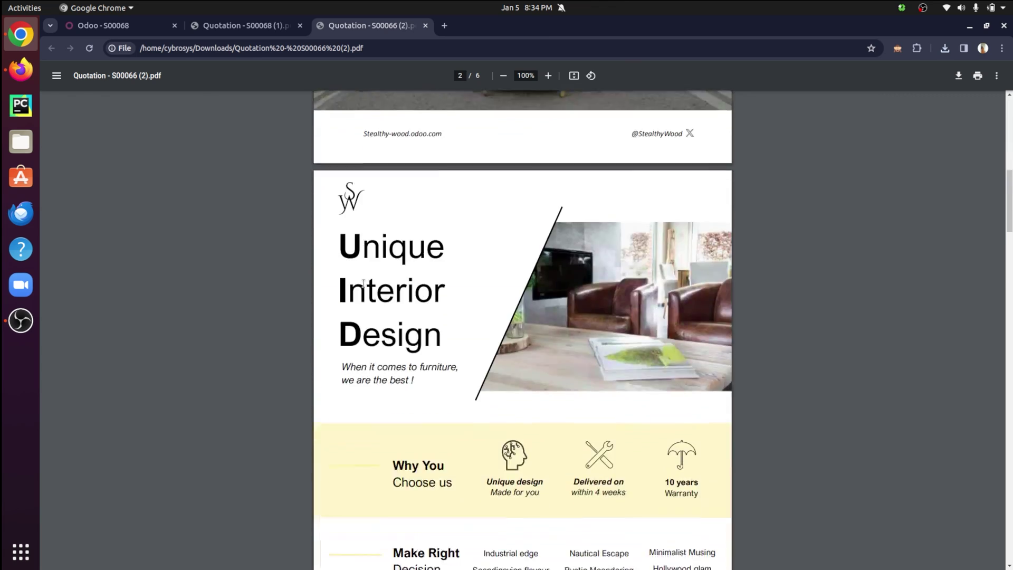
scroll(363, 284, up, 20)
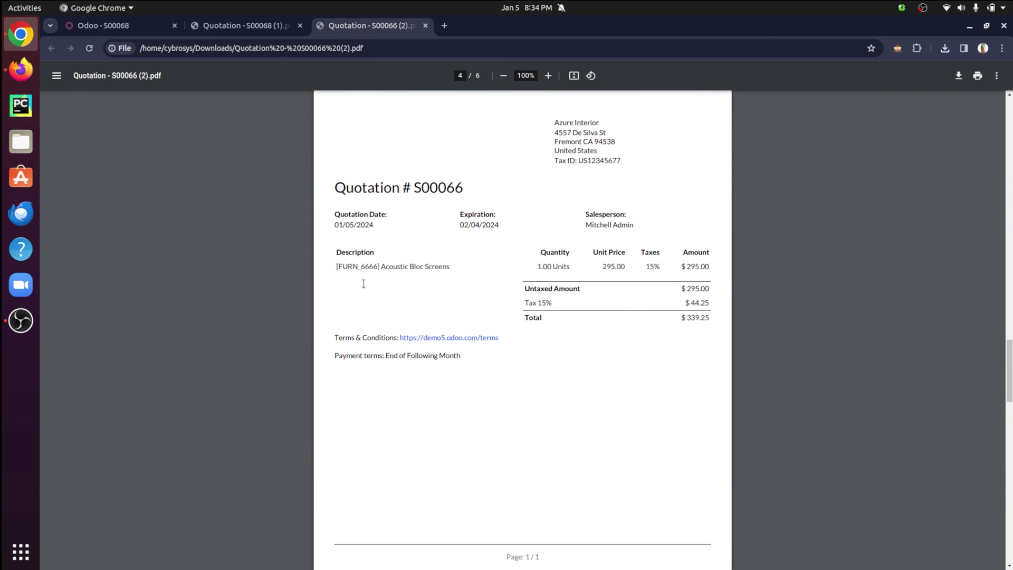
click(250, 27)
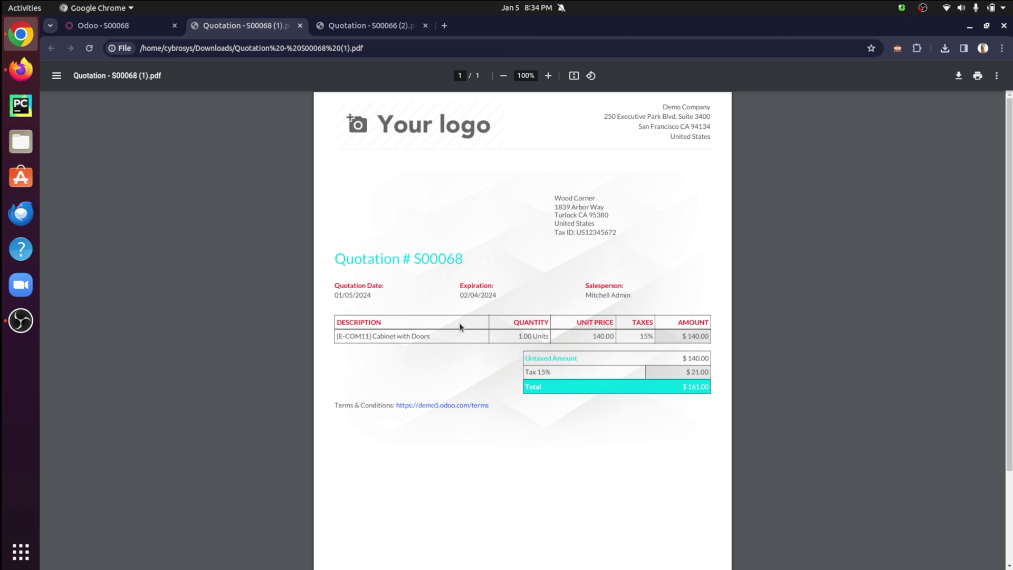